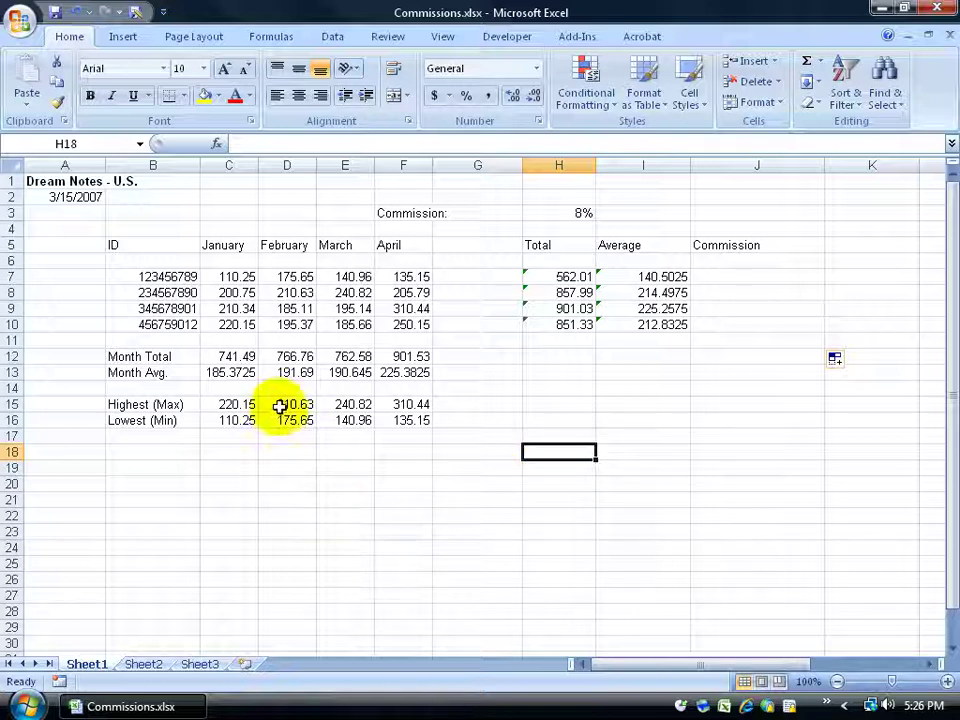
- Check the month total formulas in C12 and D12, and clear the February to April totals in D12:F12
{"action": "left_click", "coordinate": [243, 356]}
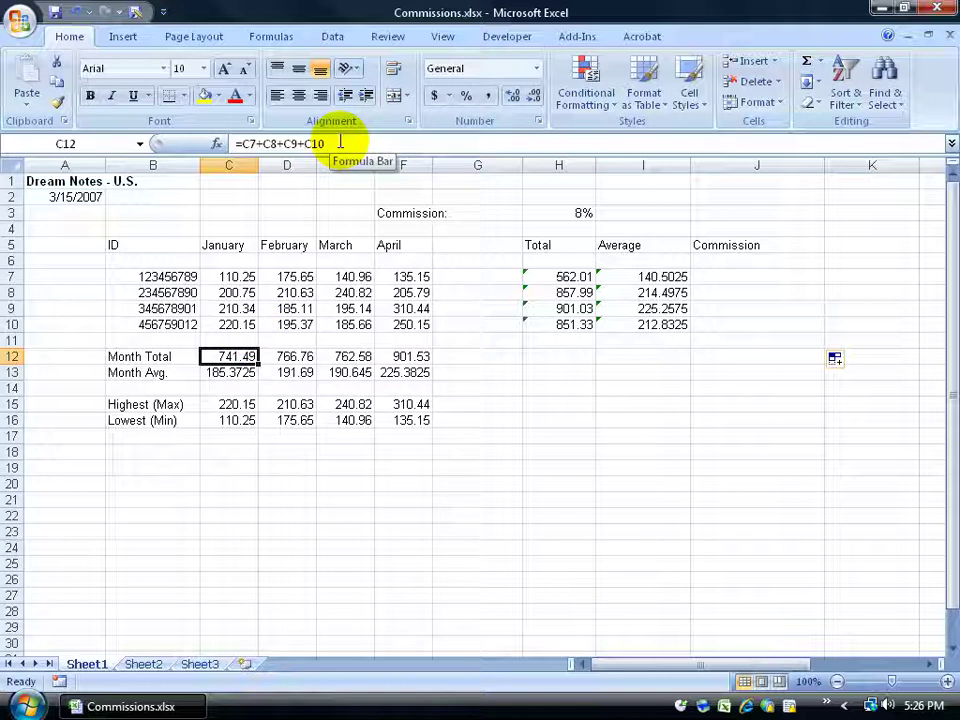
{"action": "left_click", "coordinate": [292, 354]}
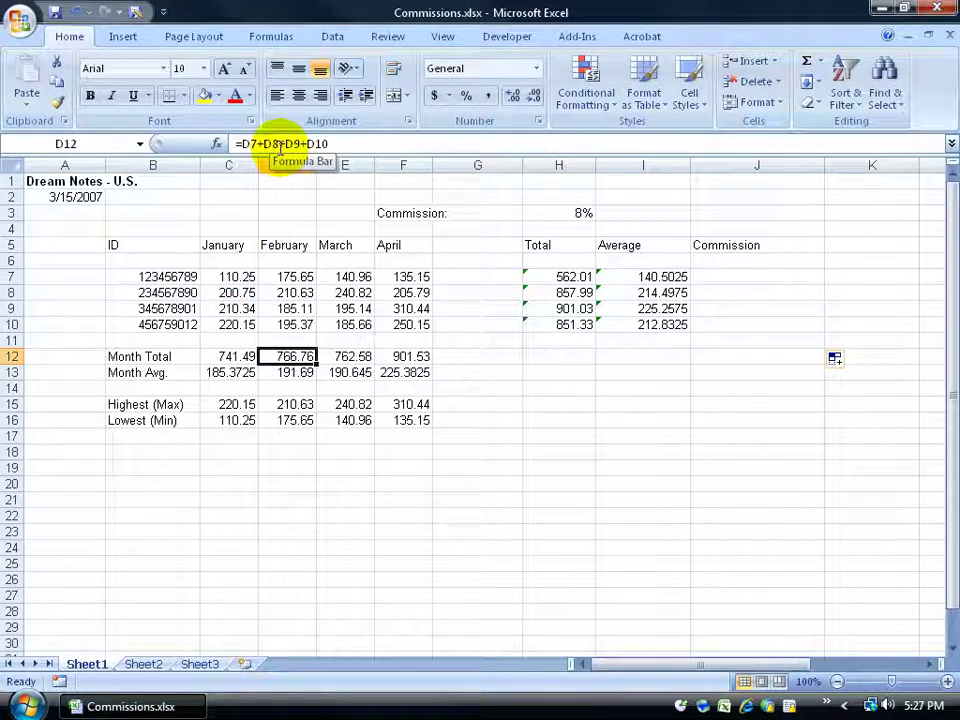
{"action": "left_click_drag", "start_coordinate": [285, 354], "coordinate": [406, 352]}
{"action": "key", "text": "Delete"}
- Copy January's month total formula from C12 into D12 and fill it across to F12
{"action": "left_click", "coordinate": [242, 356]}
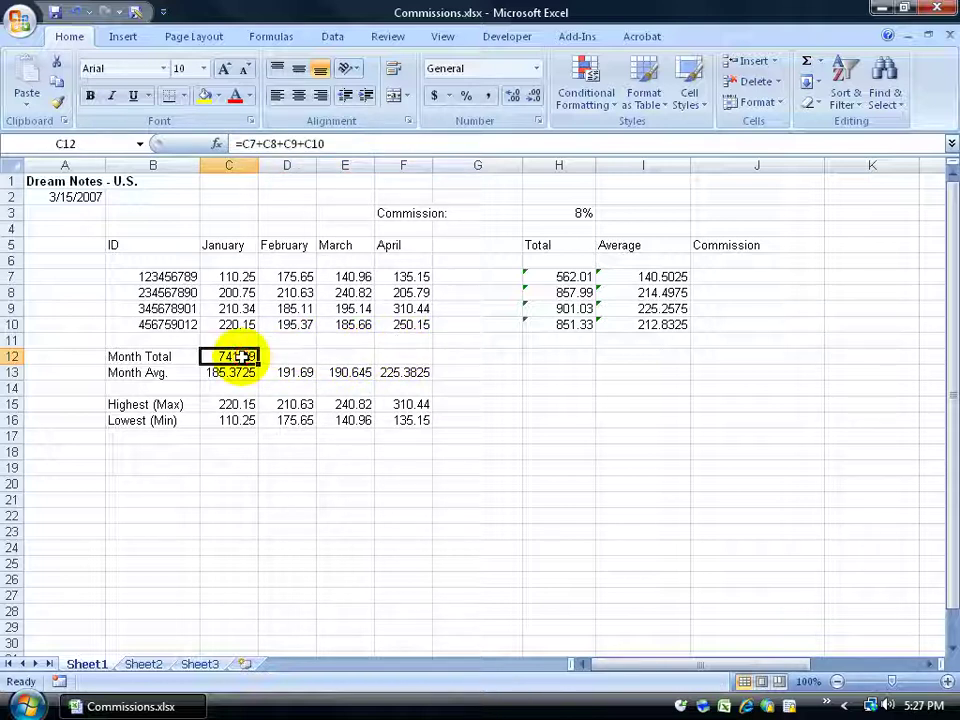
{"action": "key", "text": "ctrl+c"}
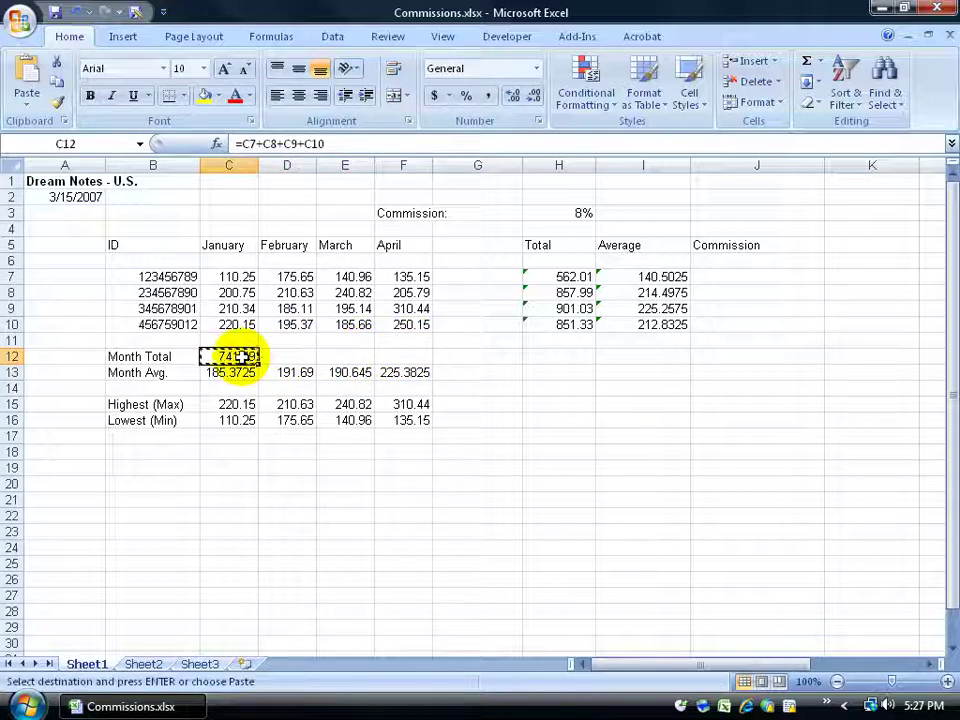
{"action": "left_click", "coordinate": [290, 357]}
{"action": "key", "text": "ctrl+v"}
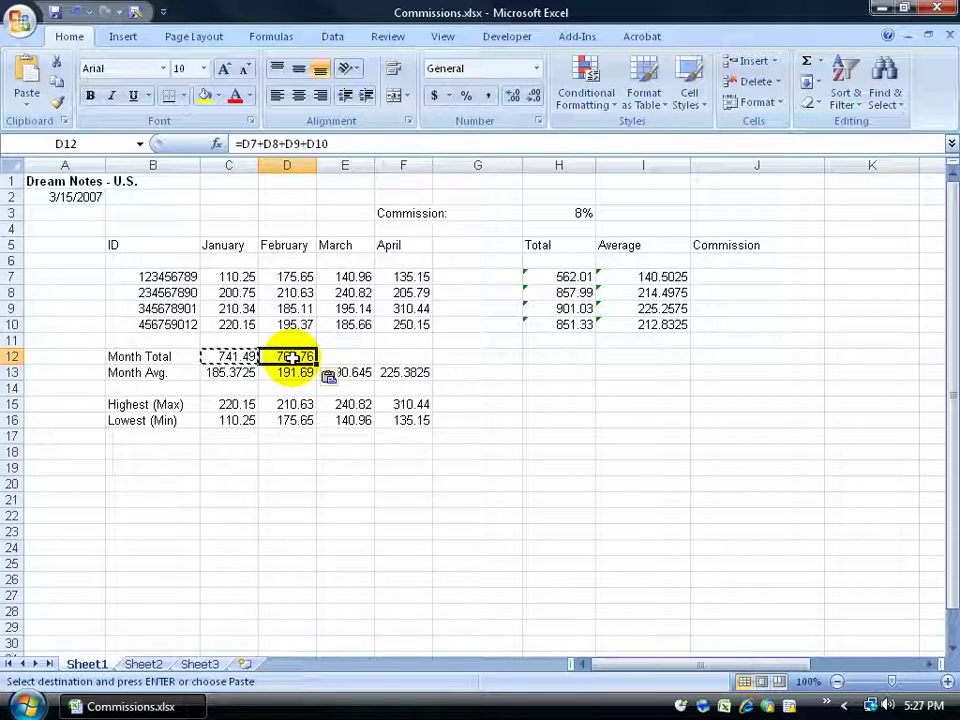
{"action": "left_click_drag", "start_coordinate": [316, 364], "coordinate": [418, 364]}
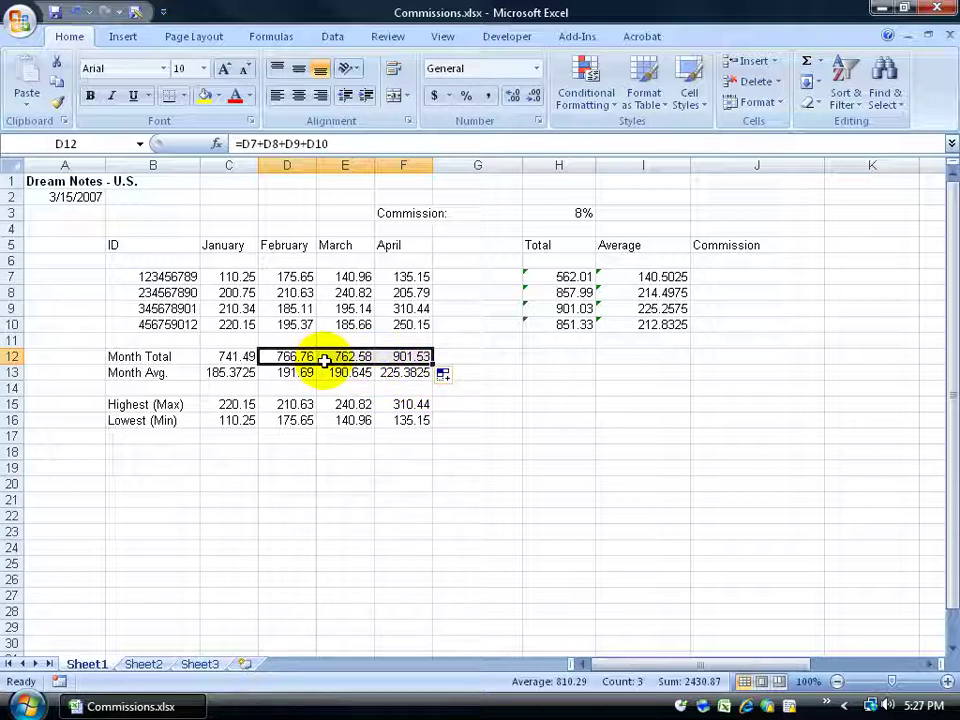
- Compare the month total formulas in C12 and D12 with the February values in D7:D10
{"action": "left_click", "coordinate": [245, 356]}
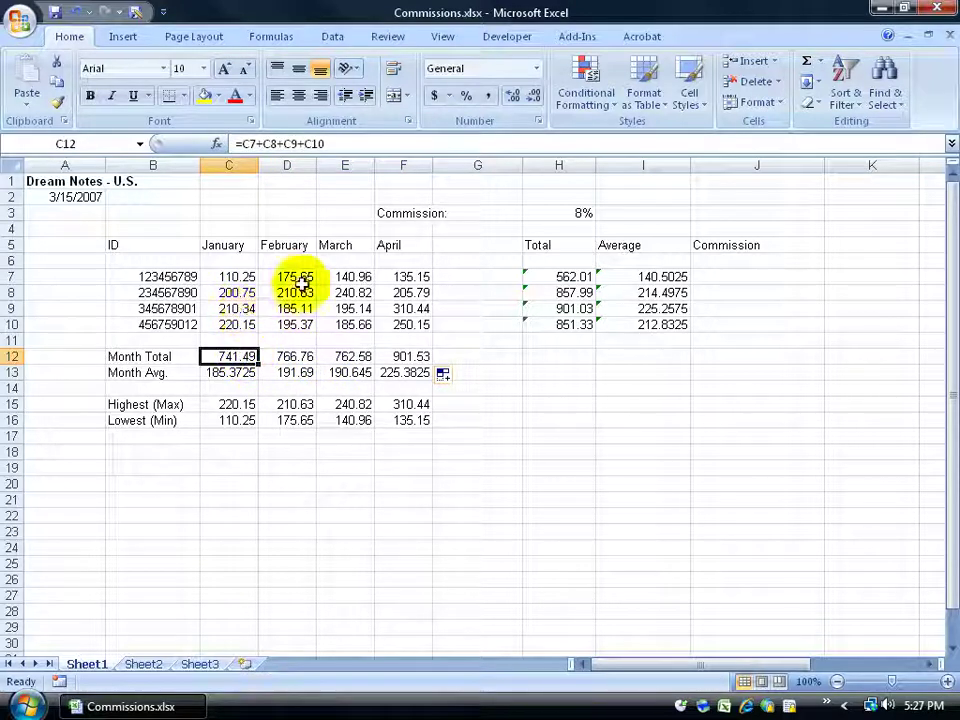
{"action": "left_click_drag", "start_coordinate": [300, 277], "coordinate": [300, 323]}
{"action": "left_click", "coordinate": [289, 357]}
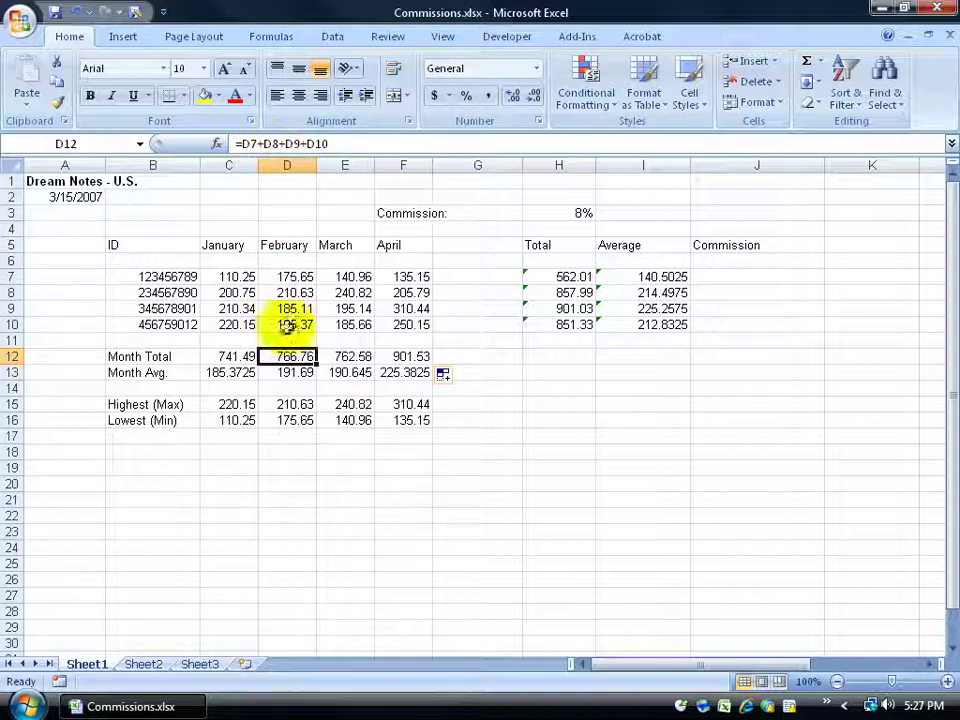
{"action": "left_click", "coordinate": [240, 358]}
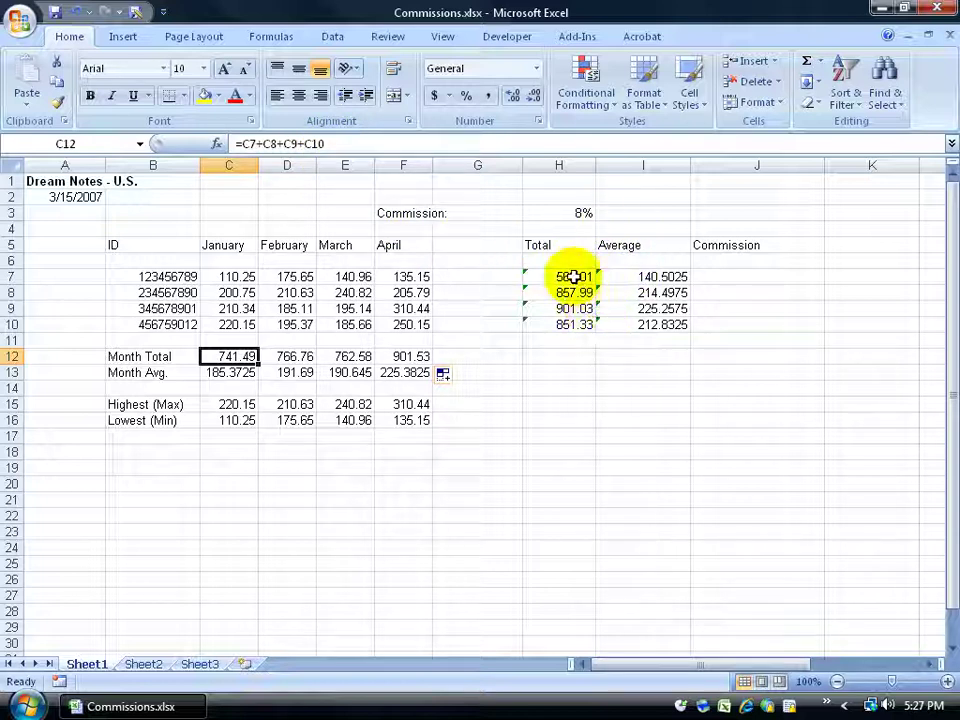
- Examine the SUM formulas in the Total column, H7:H10, against the month totals in row 12 and the row 7 values
{"action": "left_click", "coordinate": [572, 276]}
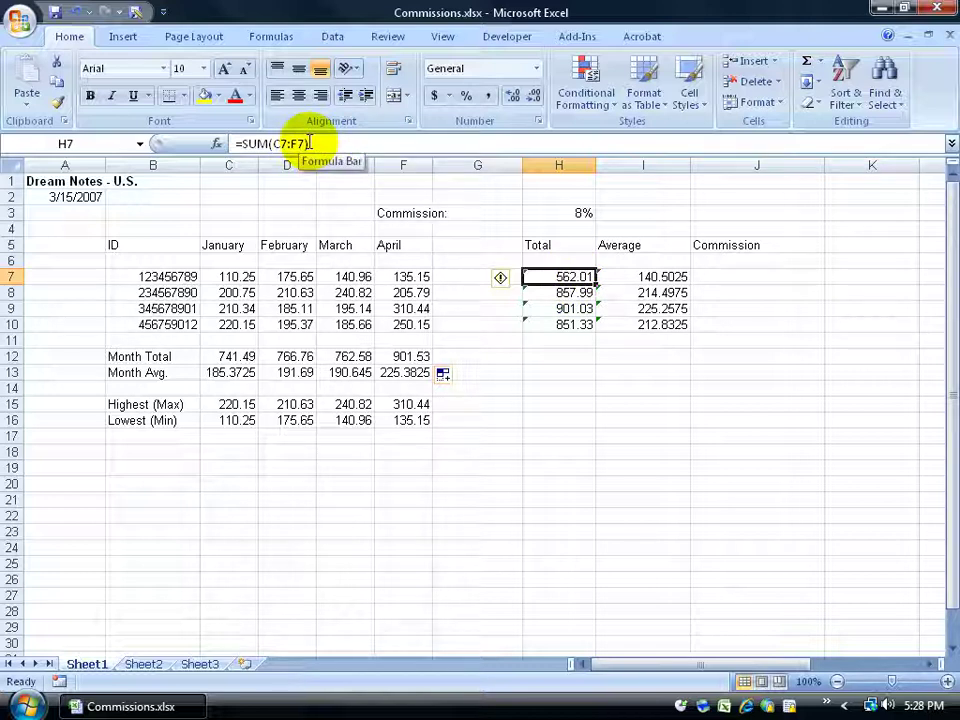
{"action": "left_click", "coordinate": [552, 292]}
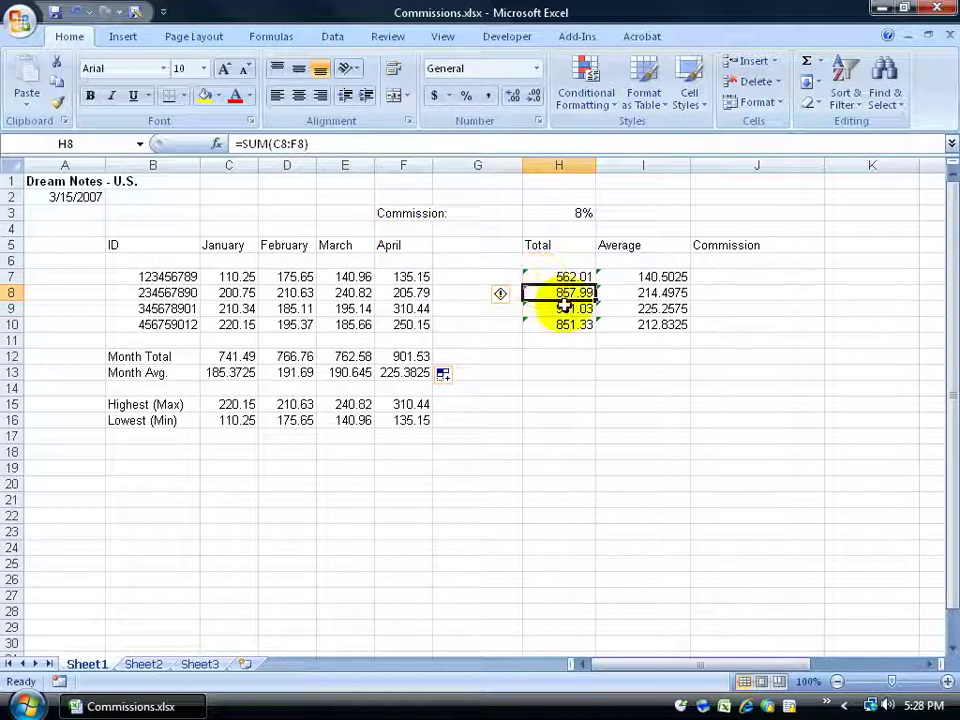
{"action": "left_click_drag", "start_coordinate": [232, 356], "coordinate": [385, 357]}
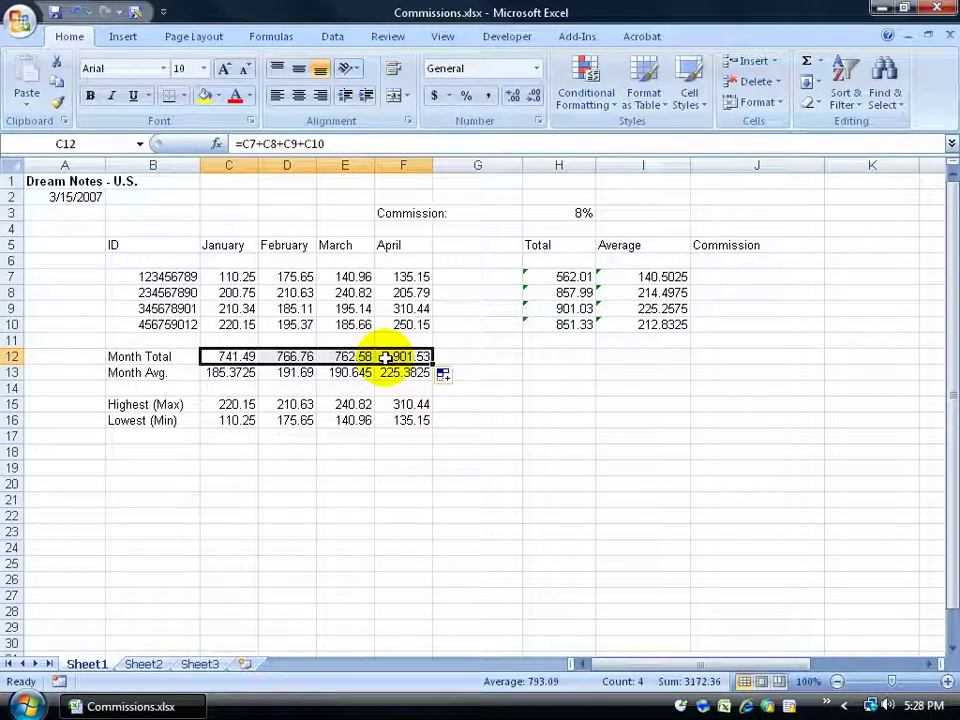
{"action": "left_click", "coordinate": [555, 276]}
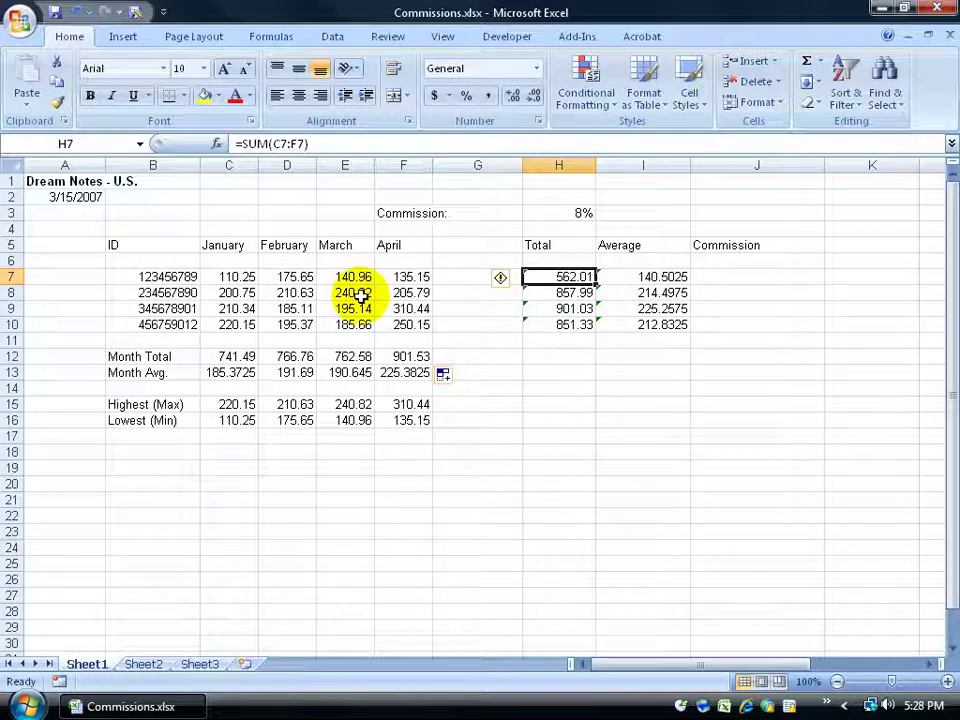
{"action": "left_click_drag", "start_coordinate": [231, 276], "coordinate": [401, 276]}
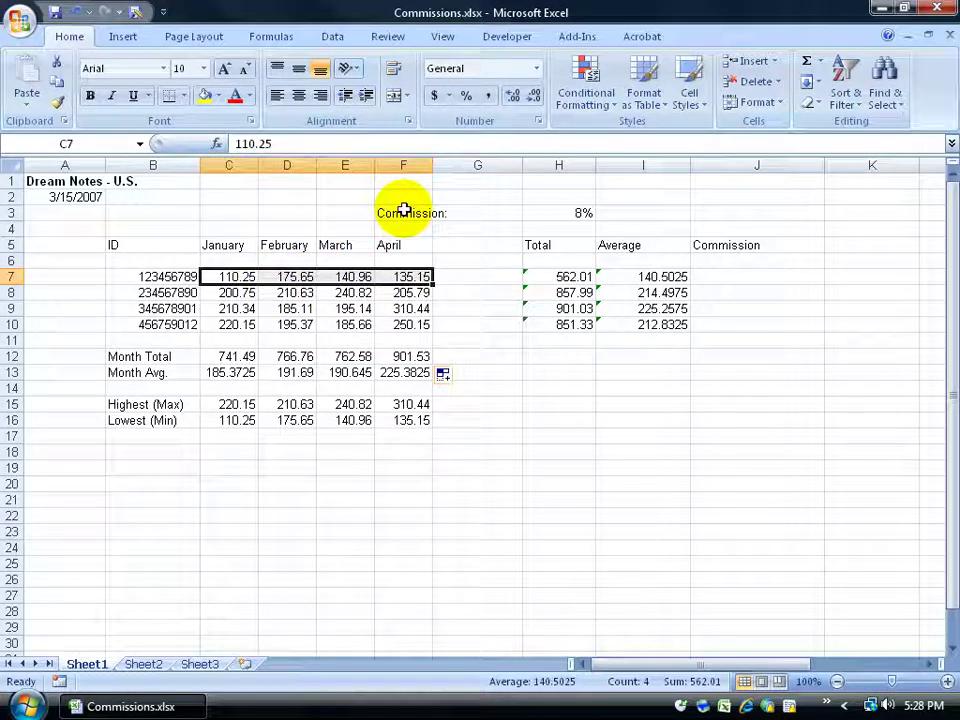
{"action": "left_click", "coordinate": [561, 276]}
{"action": "left_click", "coordinate": [562, 292]}
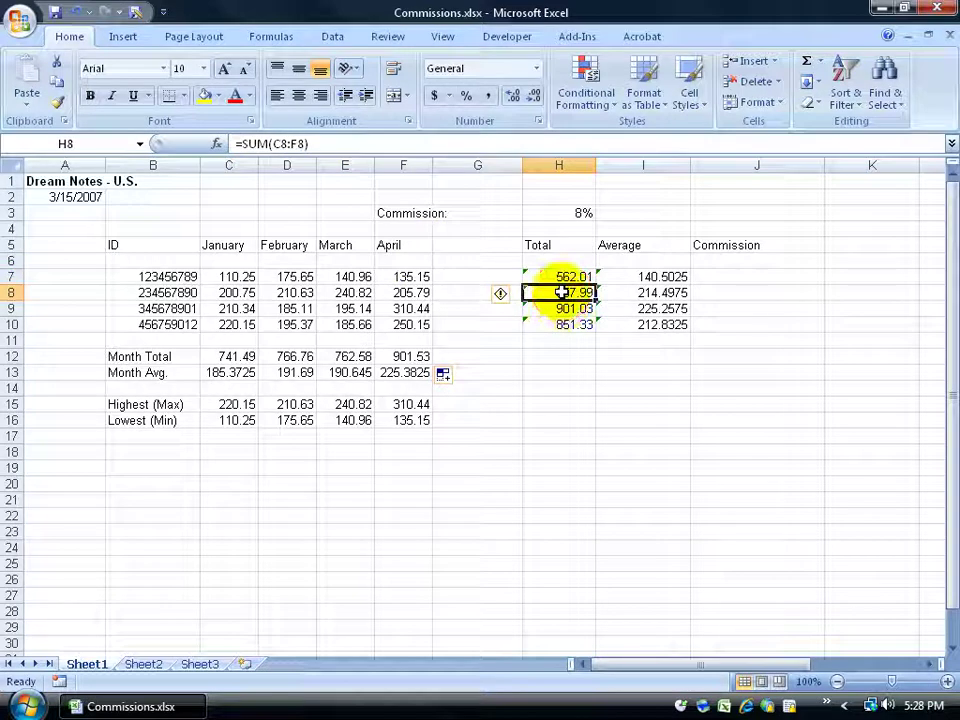
{"action": "left_click", "coordinate": [561, 308]}
{"action": "left_click", "coordinate": [561, 324]}
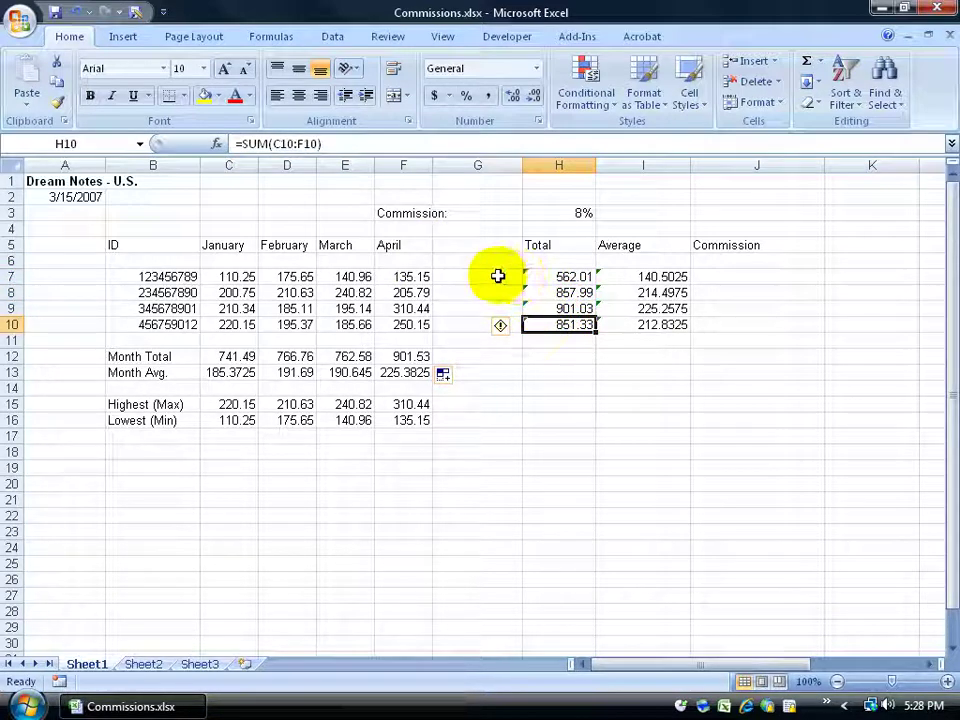
- Compare how the row references in the Total column and the column references in the Month Total row shift between cells
{"action": "left_click", "coordinate": [532, 278]}
{"action": "left_click", "coordinate": [551, 293]}
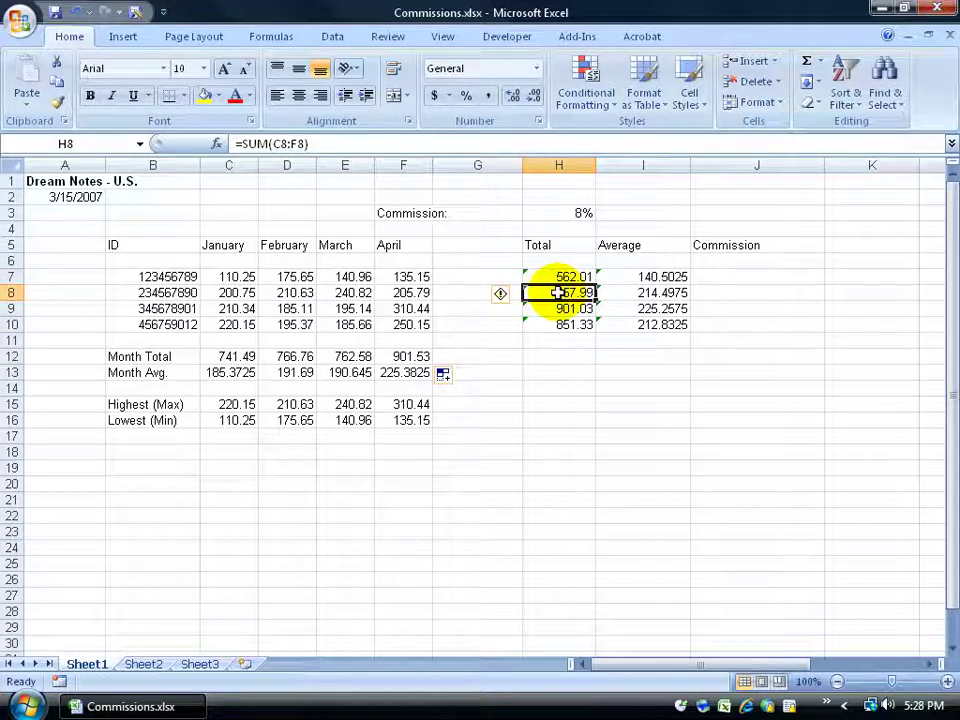
{"action": "left_click_drag", "start_coordinate": [230, 278], "coordinate": [409, 278]}
{"action": "left_click", "coordinate": [577, 308]}
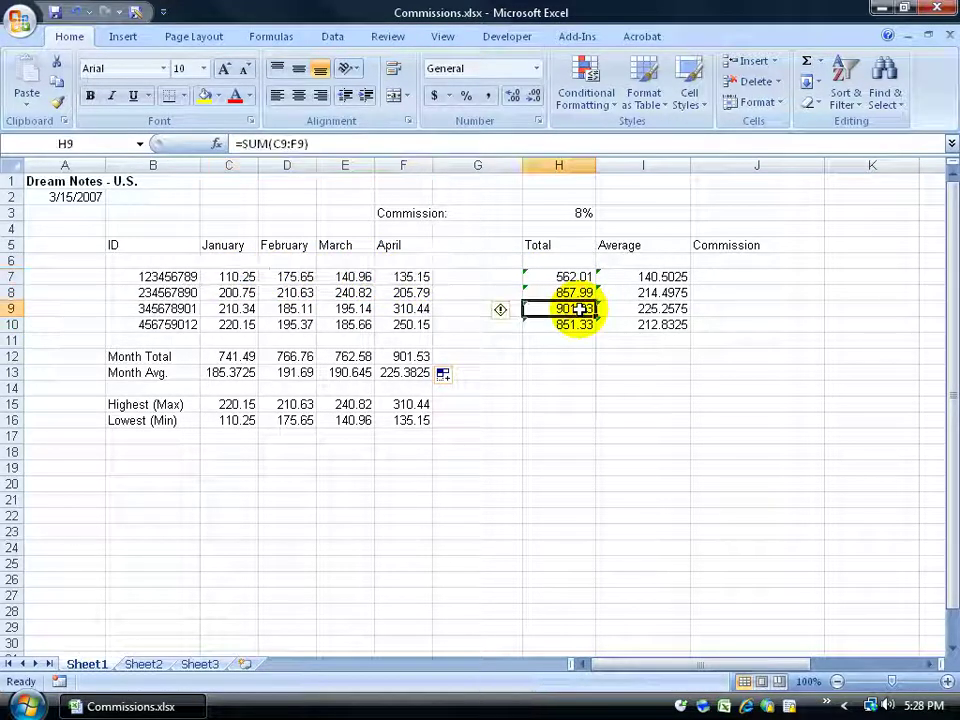
{"action": "left_click_drag", "start_coordinate": [236, 292], "coordinate": [340, 292]}
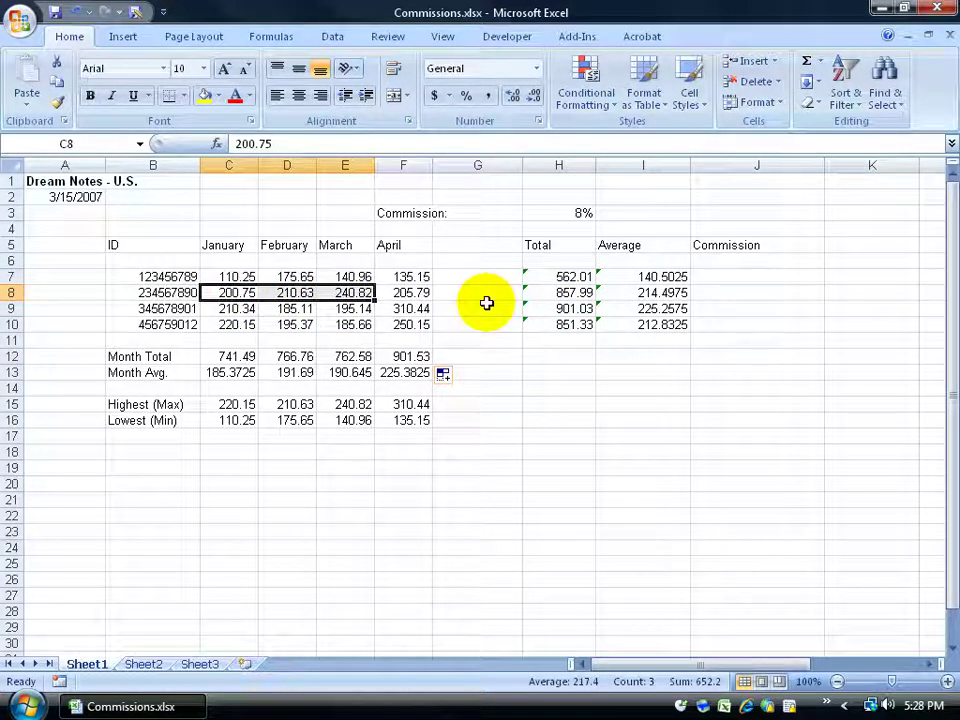
{"action": "left_click_drag", "start_coordinate": [236, 357], "coordinate": [388, 362]}
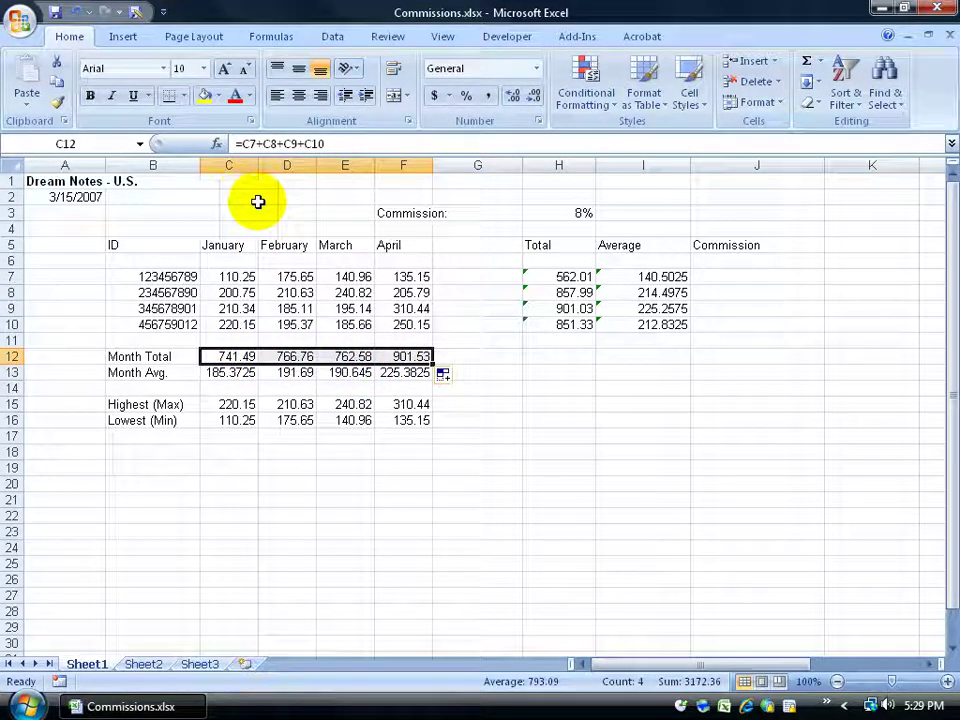
{"action": "left_click", "coordinate": [346, 357]}
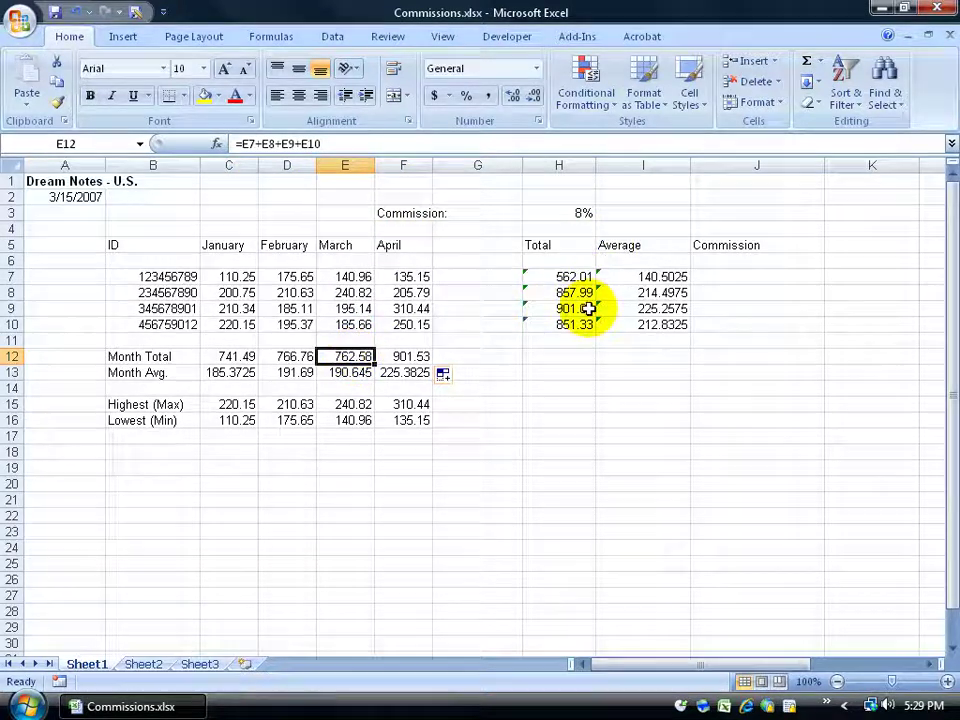
{"action": "left_click", "coordinate": [578, 277]}
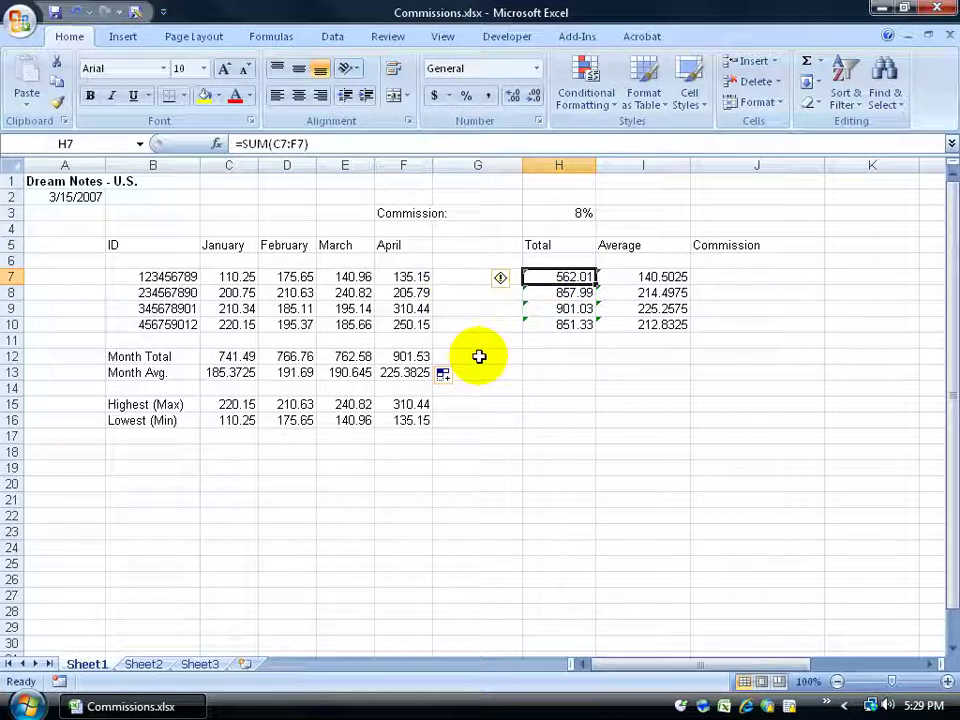
- Inspect the commission rate in H3 and the cells directly beneath it, H4 to H6
{"action": "left_click", "coordinate": [588, 213]}
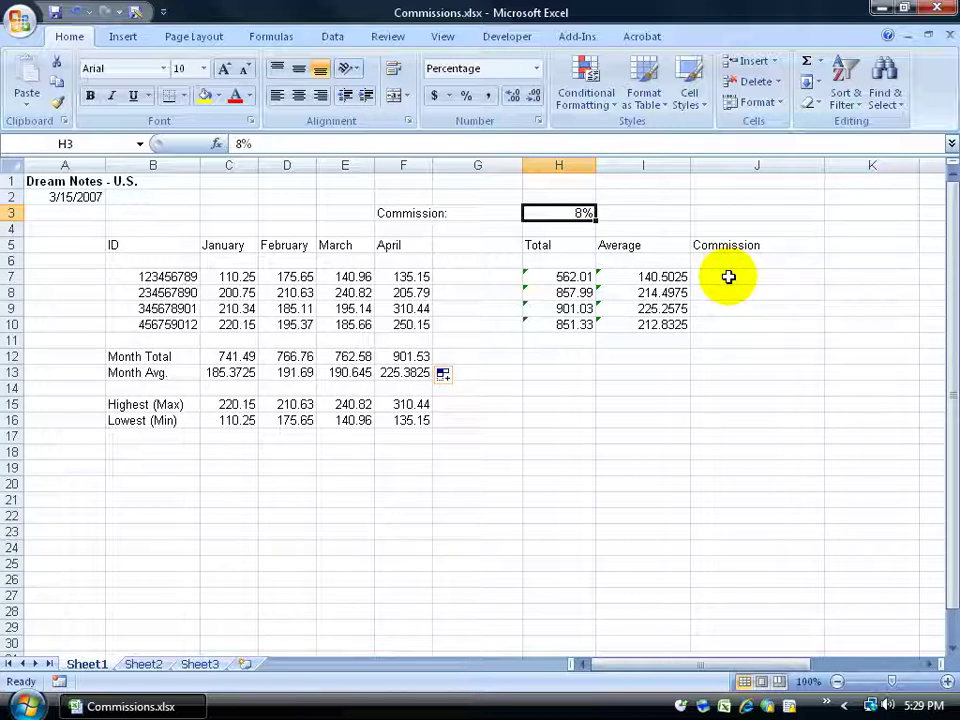
{"action": "left_click", "coordinate": [581, 228]}
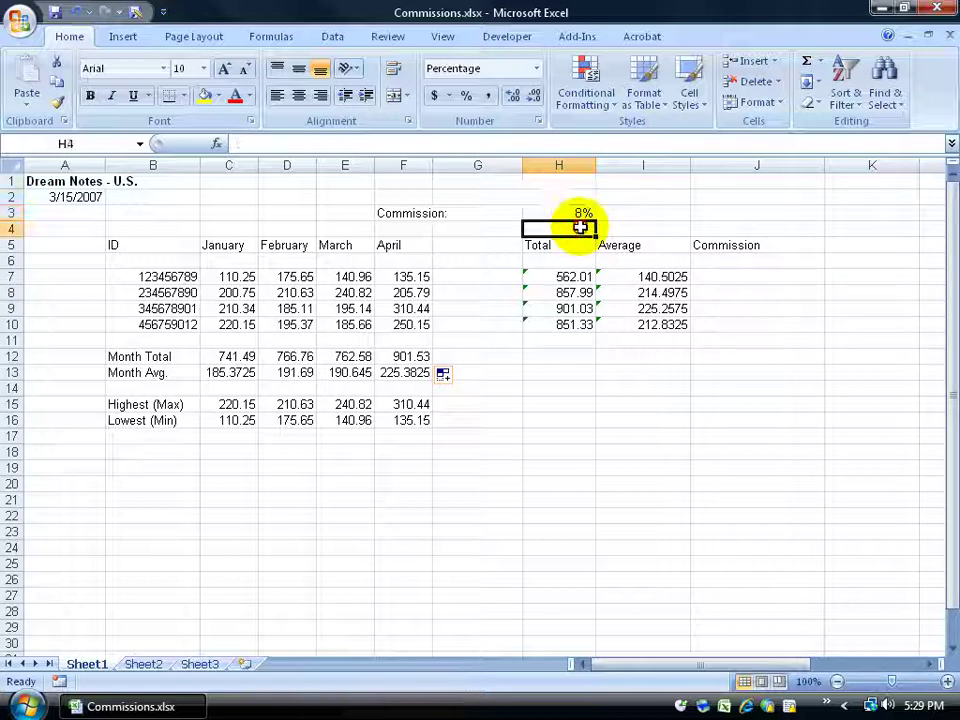
{"action": "left_click", "coordinate": [576, 248]}
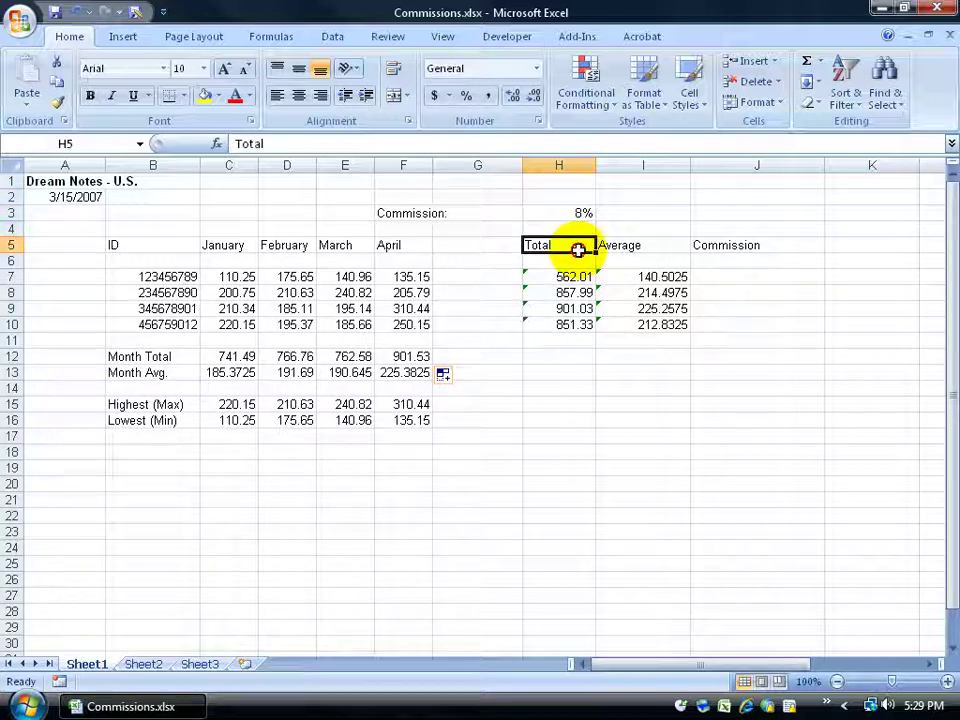
{"action": "left_click", "coordinate": [574, 261]}
{"action": "left_click", "coordinate": [573, 213]}
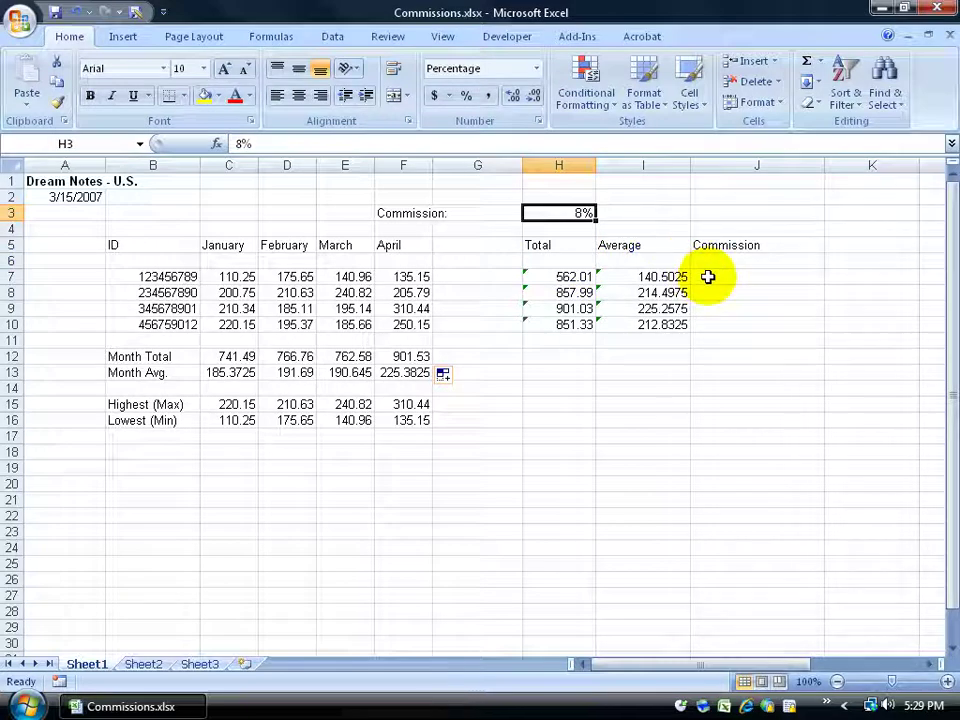
- Enter the formula =H7*H3 in J7 to calculate the first commission
{"action": "left_click", "coordinate": [707, 276]}
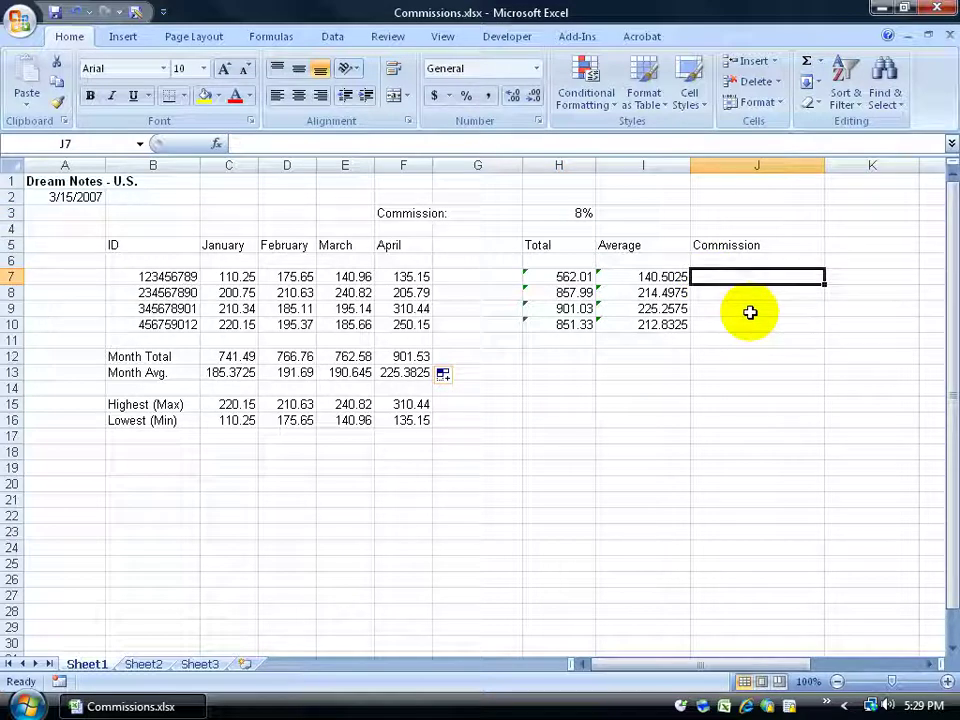
{"action": "type", "text": "="}
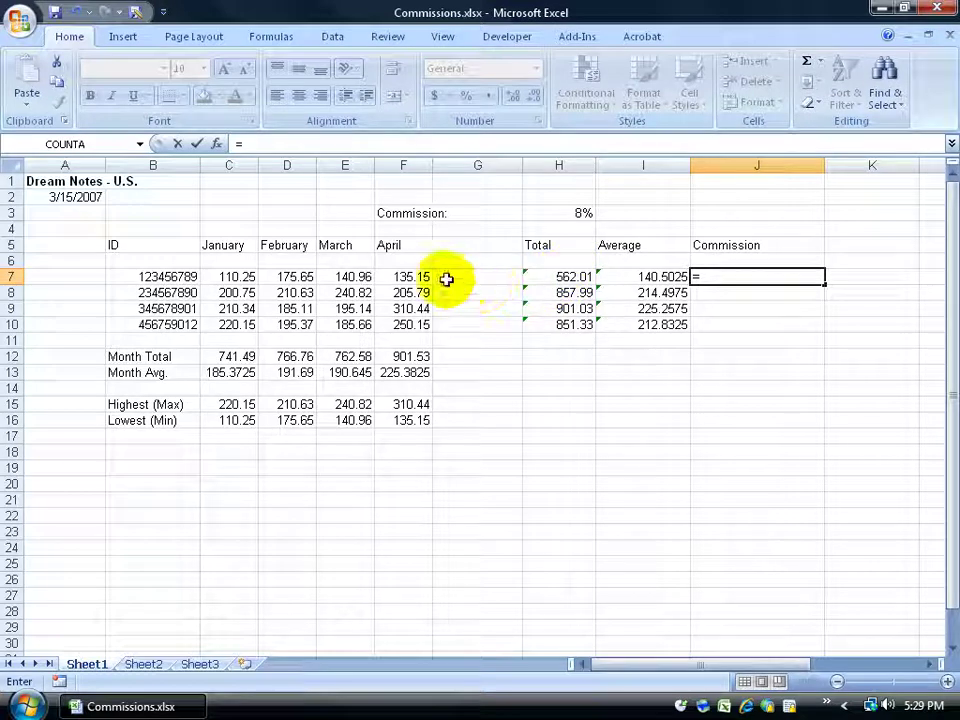
{"action": "left_click", "coordinate": [565, 277]}
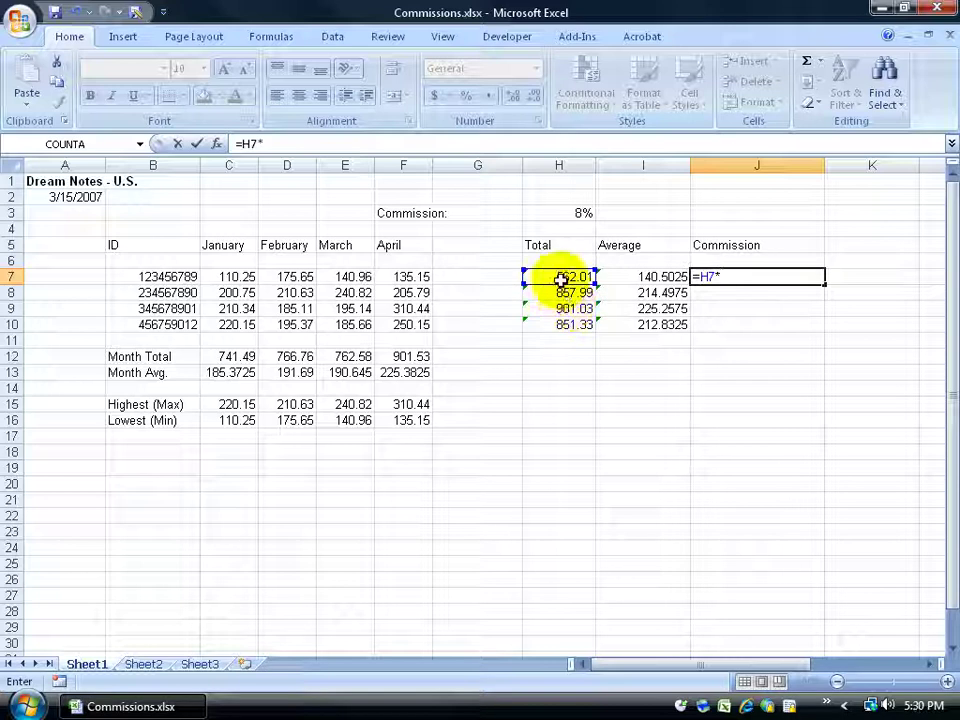
{"action": "left_click", "coordinate": [574, 213]}
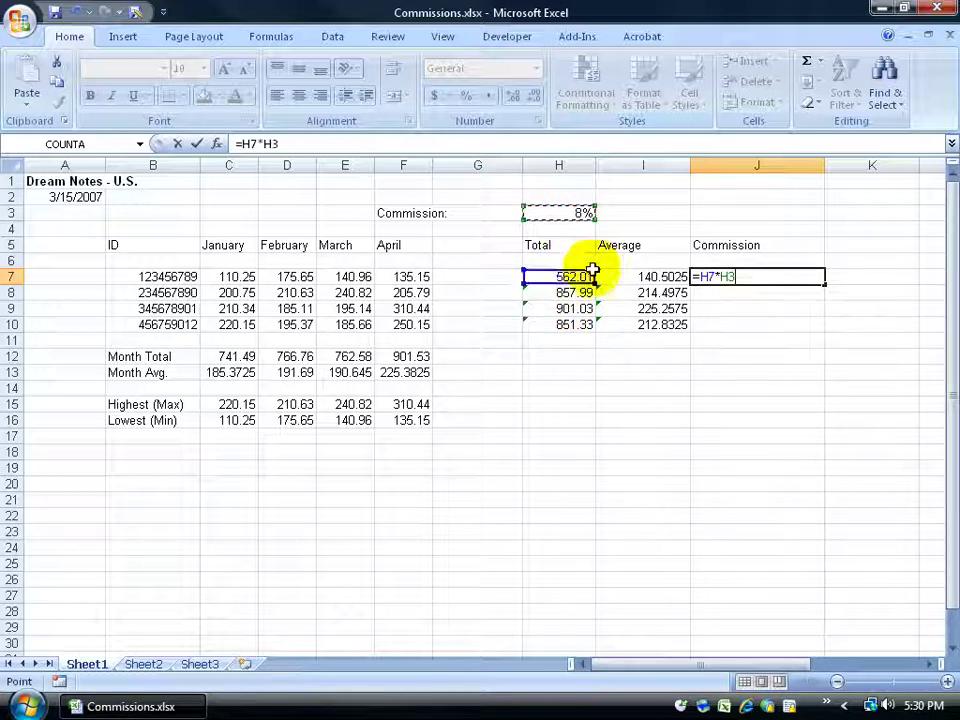
{"action": "key", "text": "Return"}
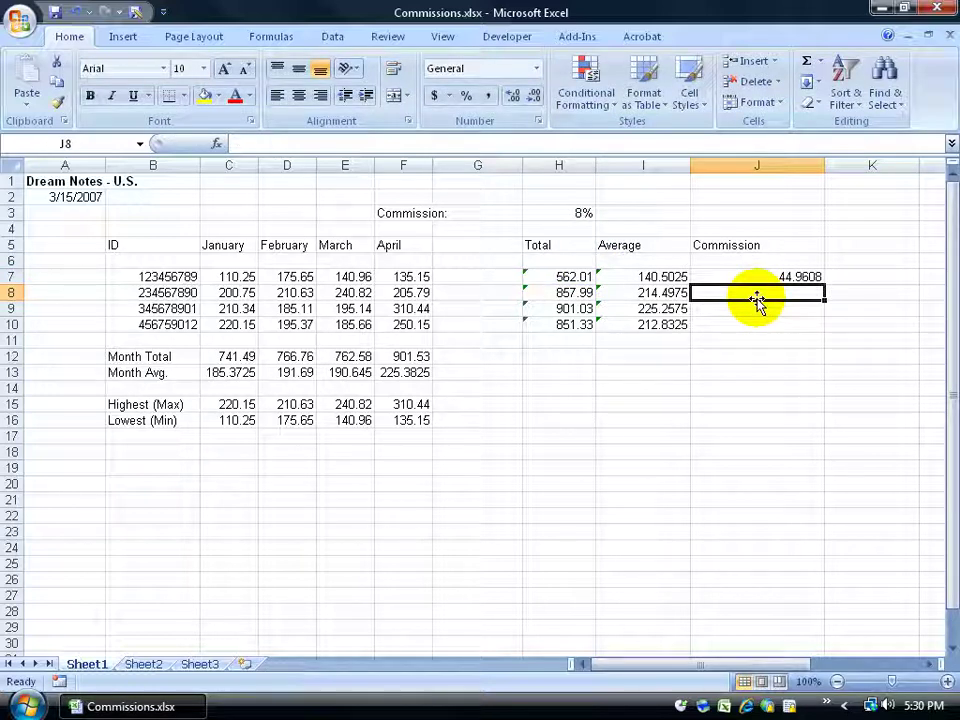
- Copy the commission formula from J7 and paste it into J8, J9 and J10
{"action": "left_click", "coordinate": [805, 277]}
{"action": "key", "text": "ctrl+c"}
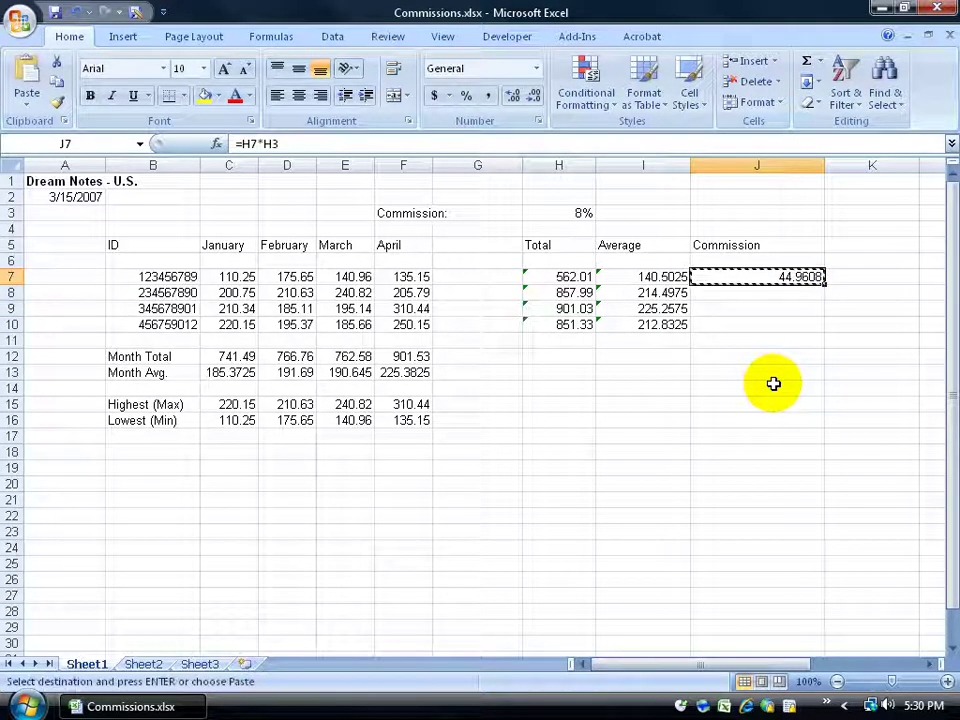
{"action": "left_click", "coordinate": [750, 296]}
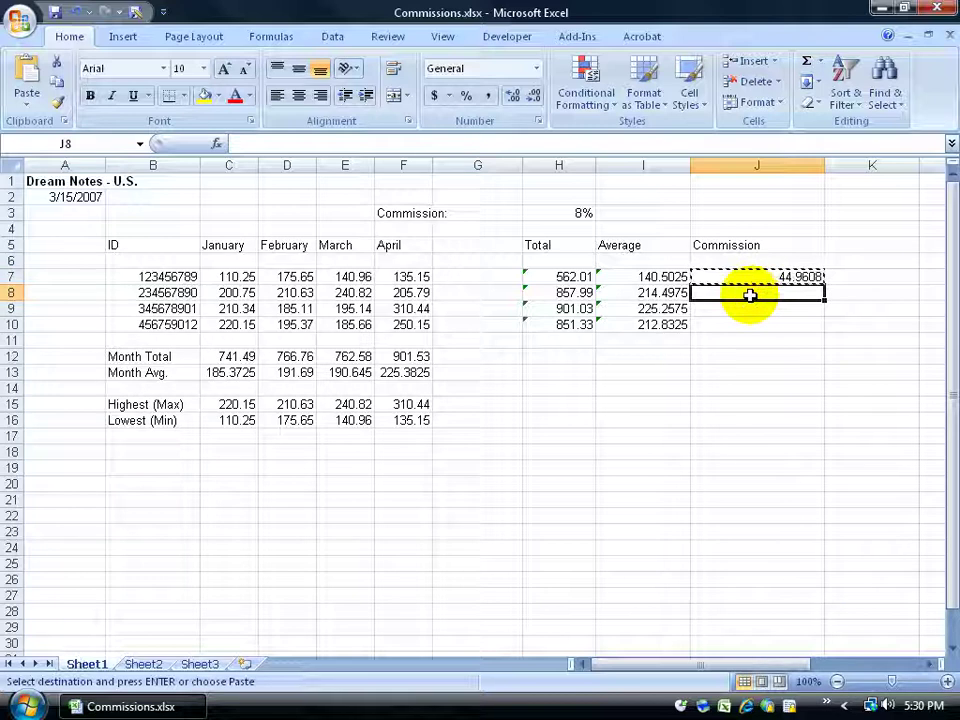
{"action": "key", "text": "ctrl+v"}
{"action": "left_click", "coordinate": [772, 311]}
{"action": "key", "text": "ctrl+v"}
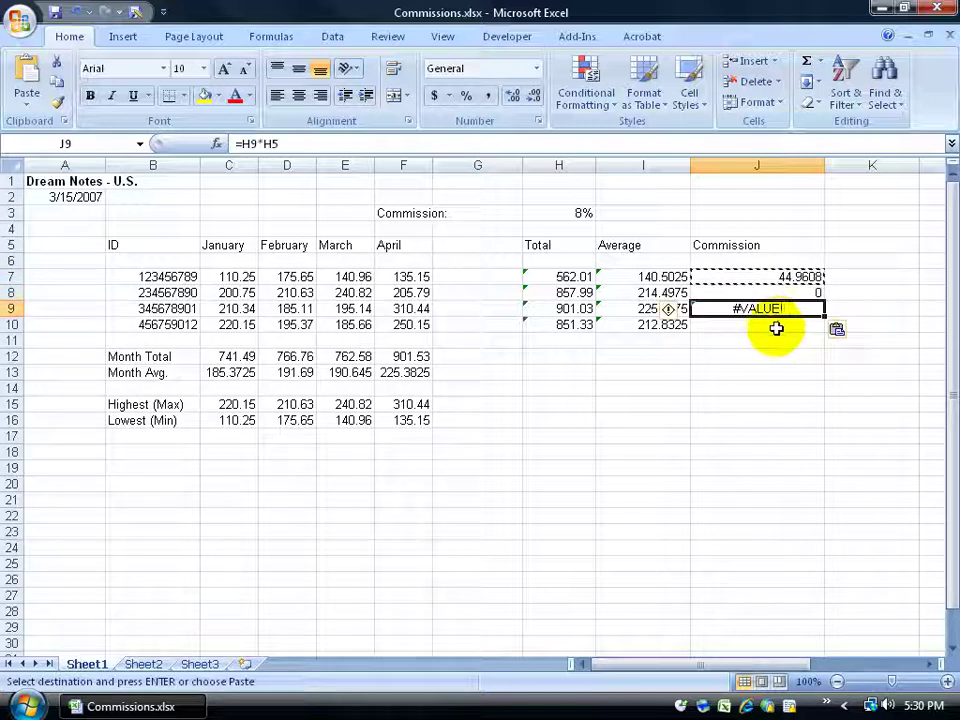
{"action": "left_click", "coordinate": [776, 327]}
{"action": "key", "text": "ctrl+v"}
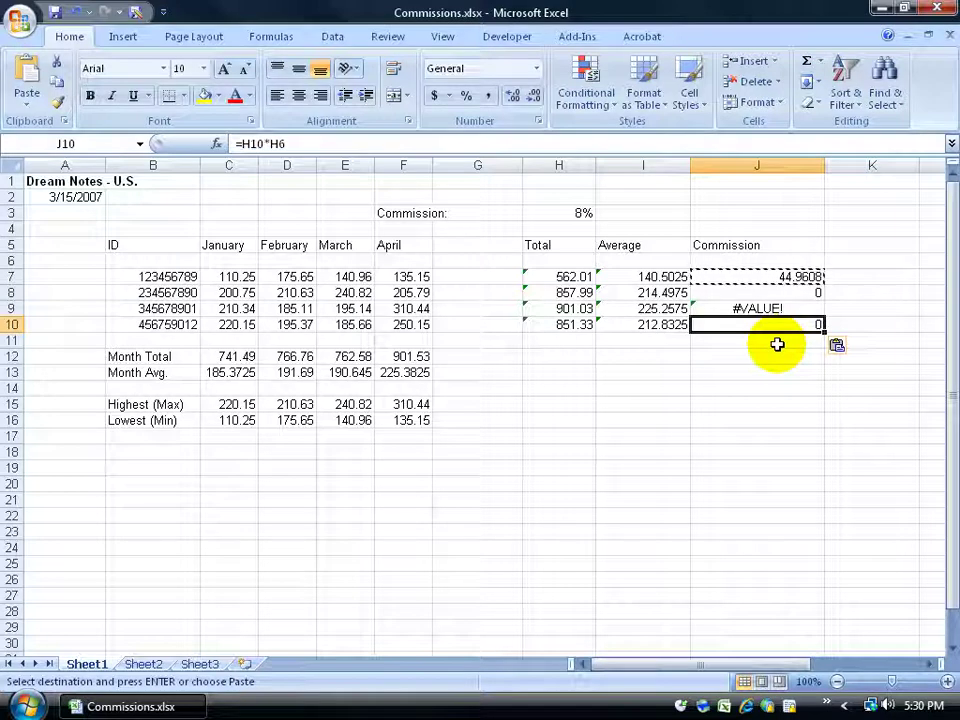
- Undo the three pasted commission formulas in J8 to J10 and fill the formula from J7 down through J10 instead
{"action": "left_click", "coordinate": [76, 14]}
{"action": "left_click", "coordinate": [76, 14]}
{"action": "left_click", "coordinate": [76, 14]}
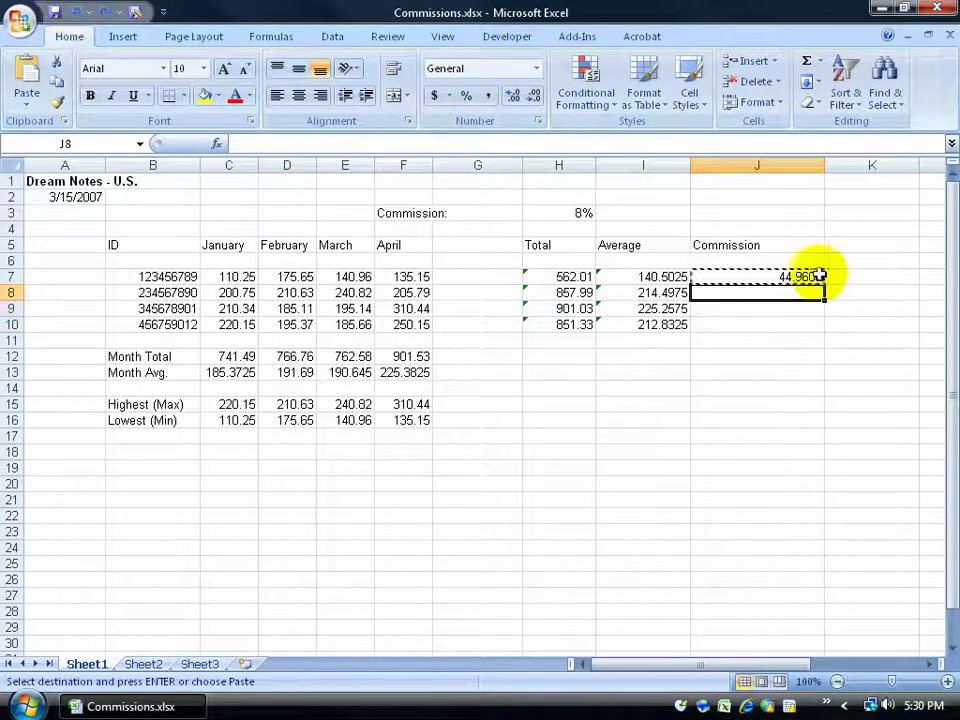
{"action": "key", "text": "Escape"}
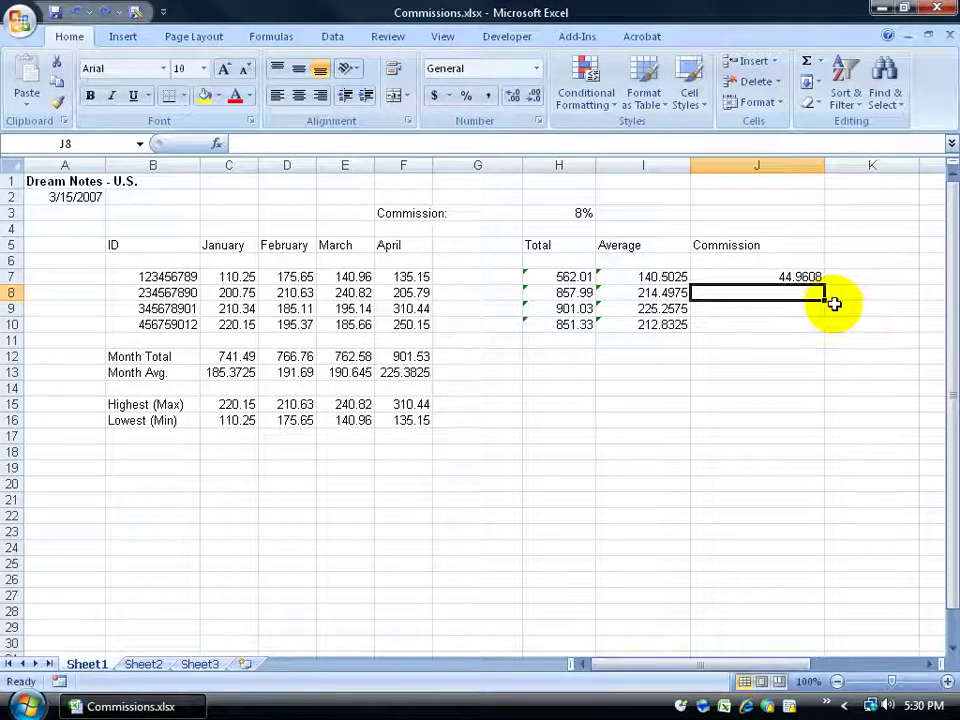
{"action": "left_click", "coordinate": [813, 276]}
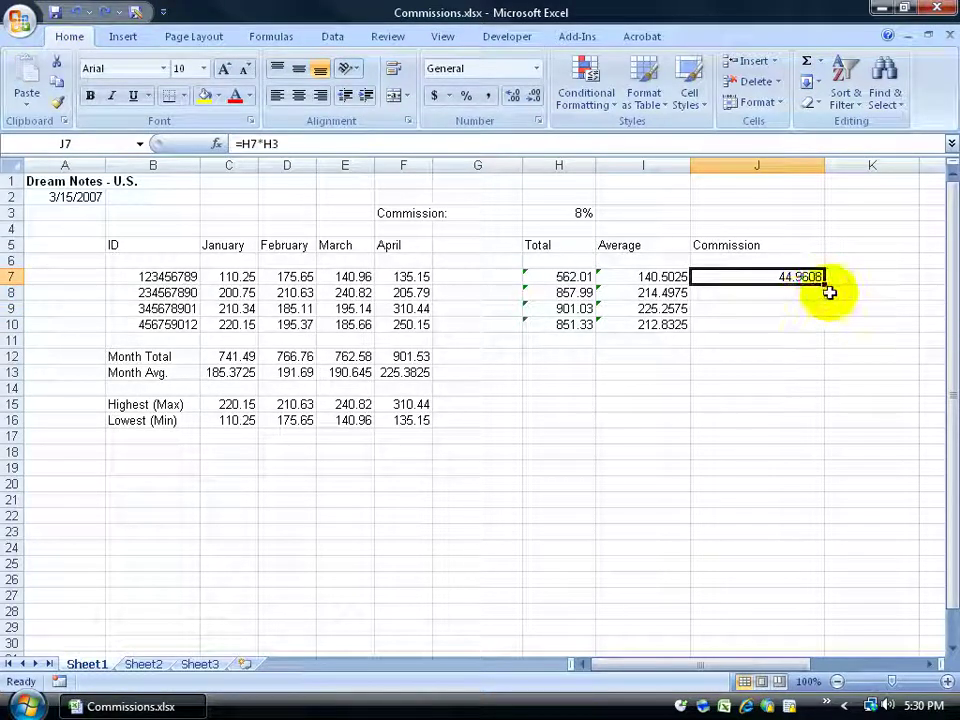
{"action": "left_click_drag", "start_coordinate": [826, 285], "coordinate": [825, 328]}
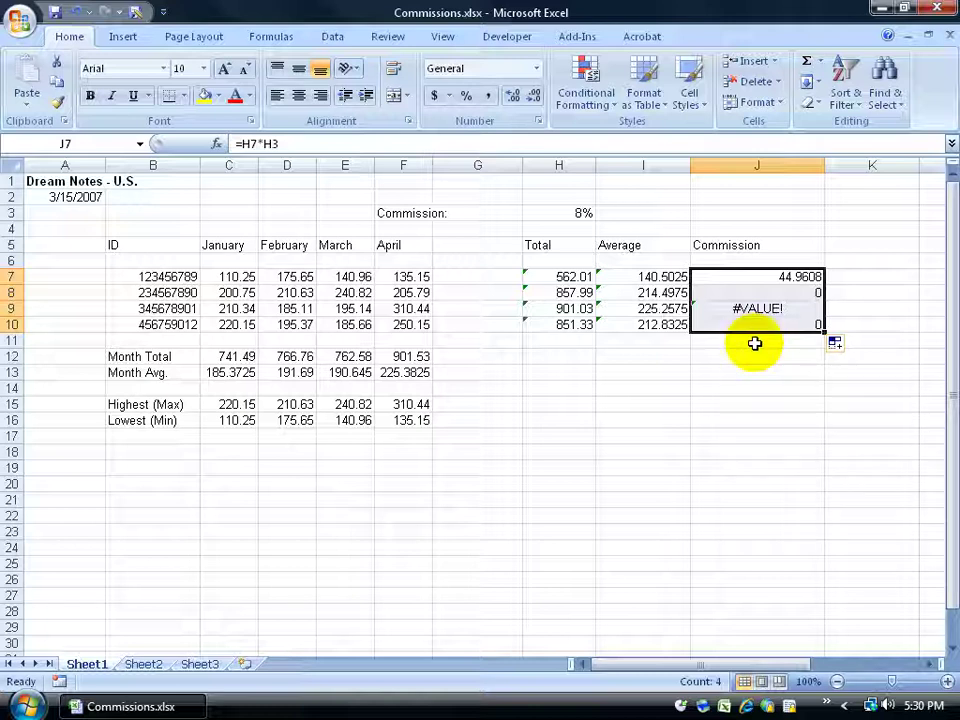
- Compare the commission formulas in J7, J8 and J9 with the rate cell H3 and the cells they reference beneath it
{"action": "left_click", "coordinate": [784, 275]}
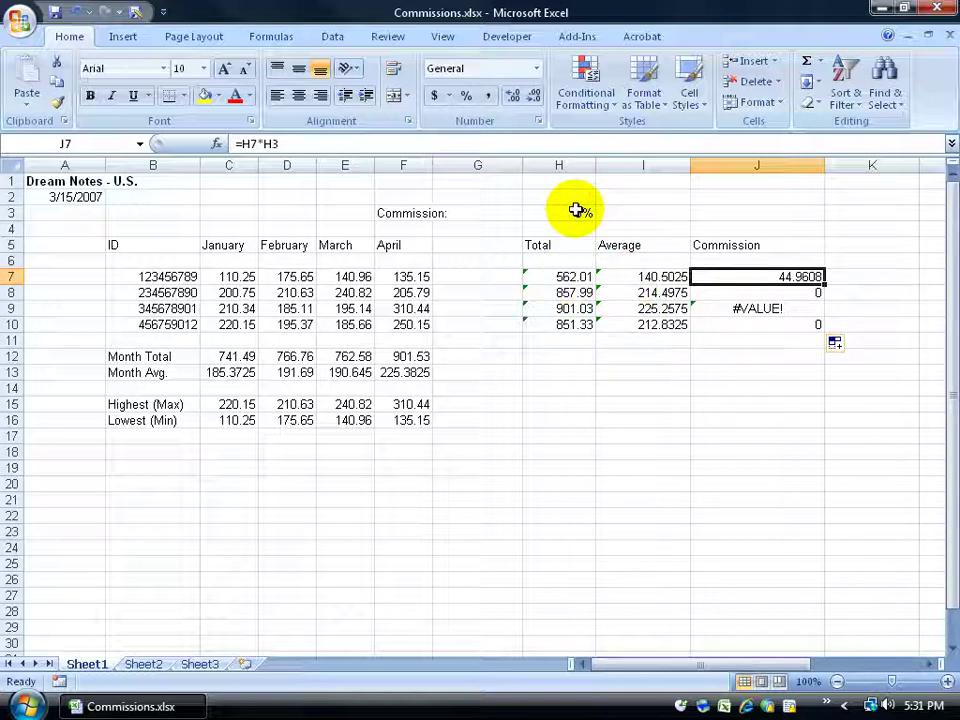
{"action": "left_click", "coordinate": [578, 210]}
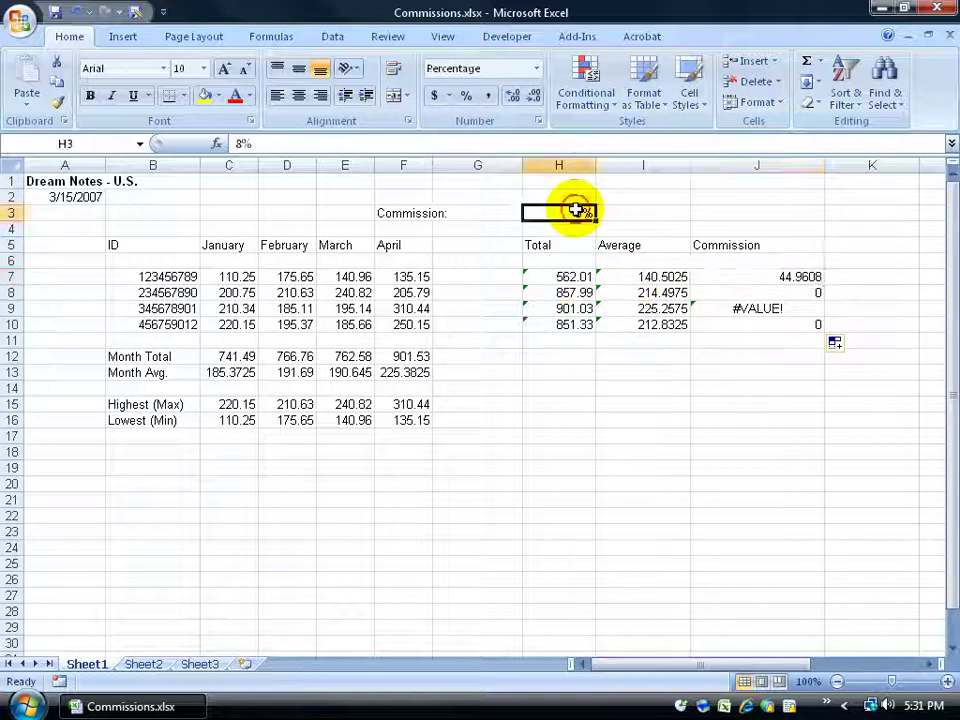
{"action": "left_click", "coordinate": [789, 275]}
{"action": "left_click", "coordinate": [783, 292]}
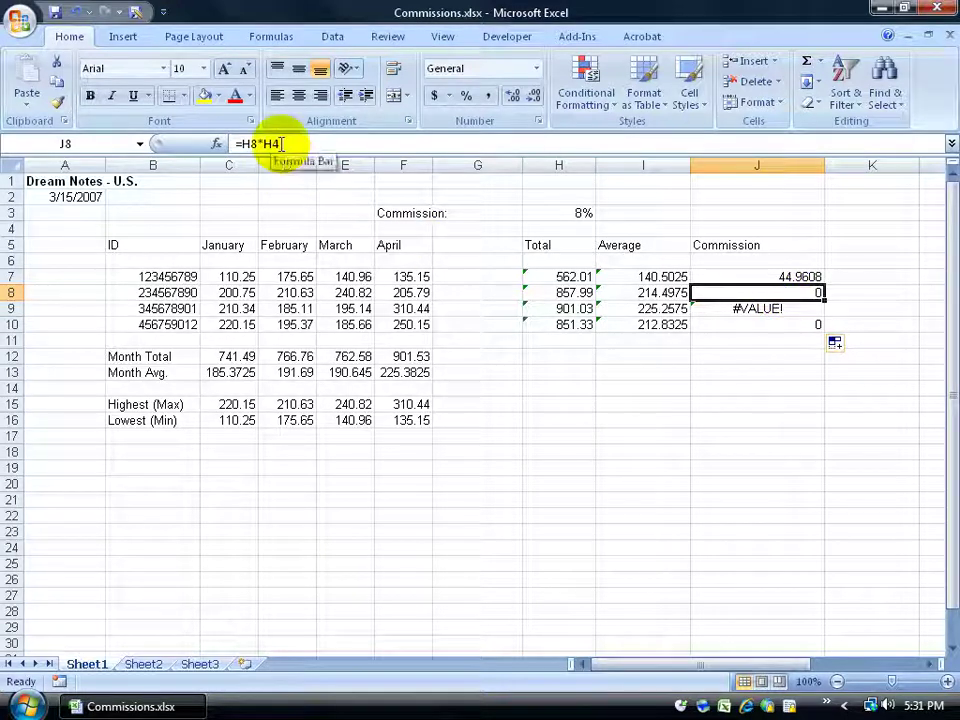
{"action": "left_click", "coordinate": [566, 228]}
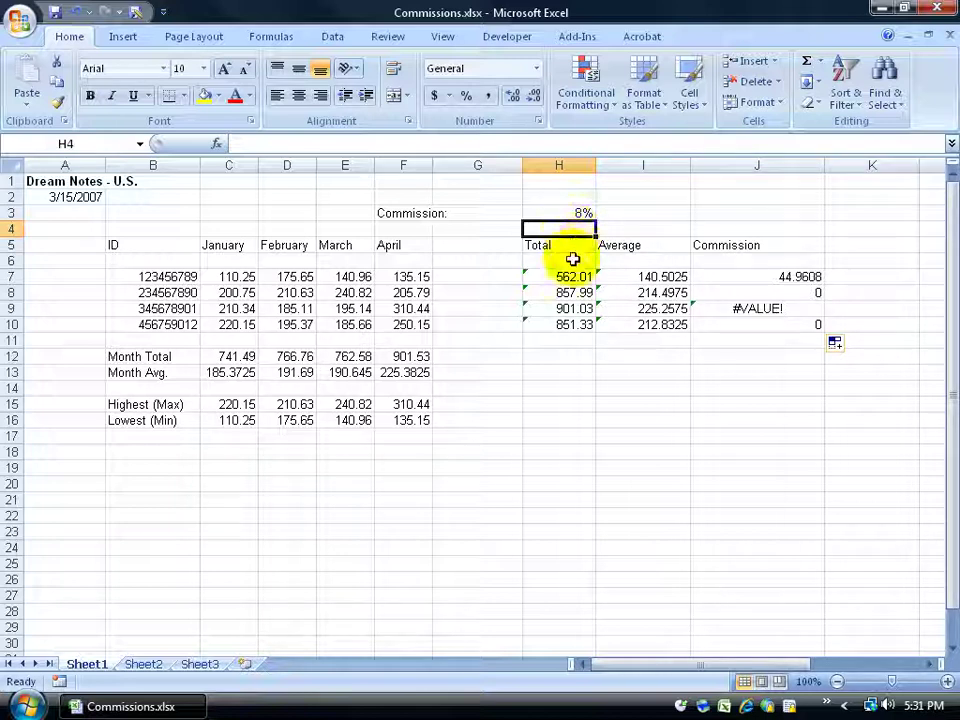
{"action": "left_click", "coordinate": [758, 308]}
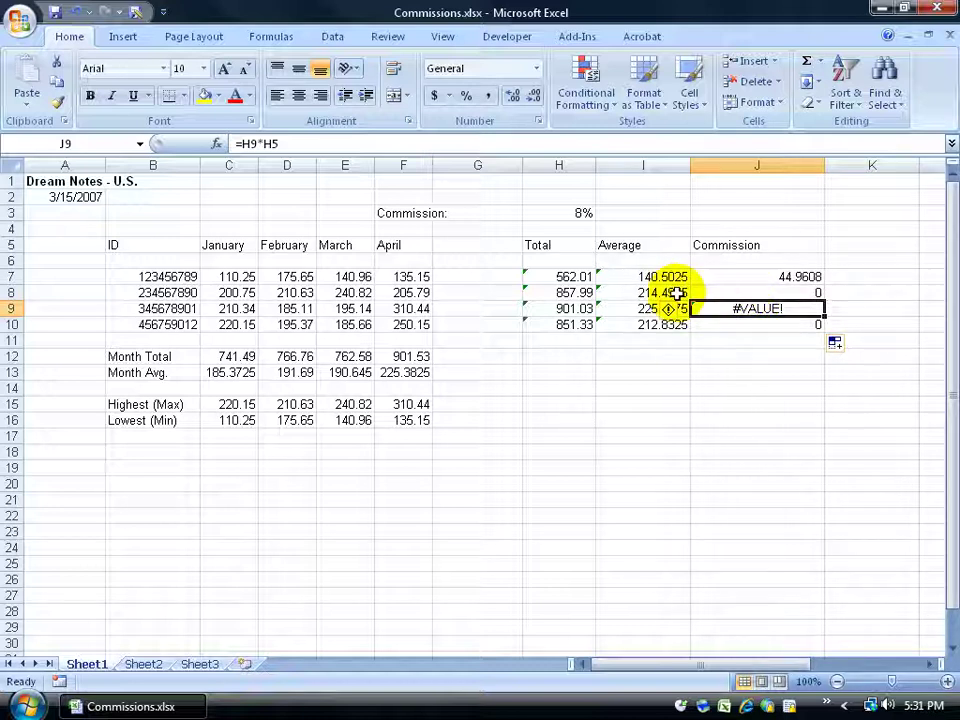
- Try to redirect the rate reference in J9's commission formula from H5 to H3, and undo the edit
{"action": "left_click", "coordinate": [273, 143]}
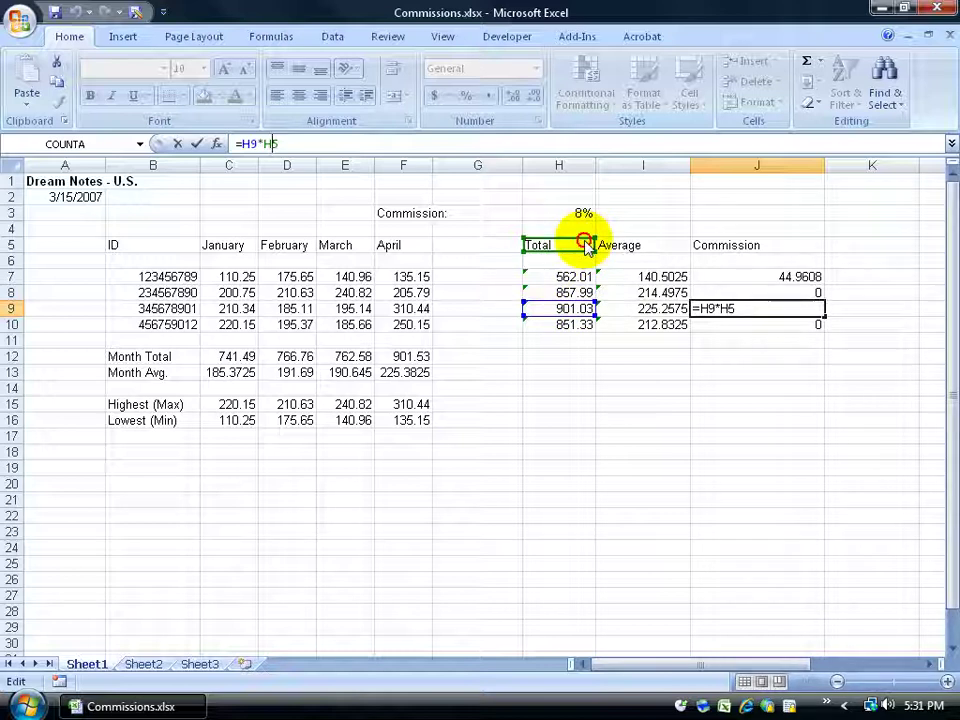
{"action": "left_click", "coordinate": [582, 212]}
{"action": "key", "text": "Return"}
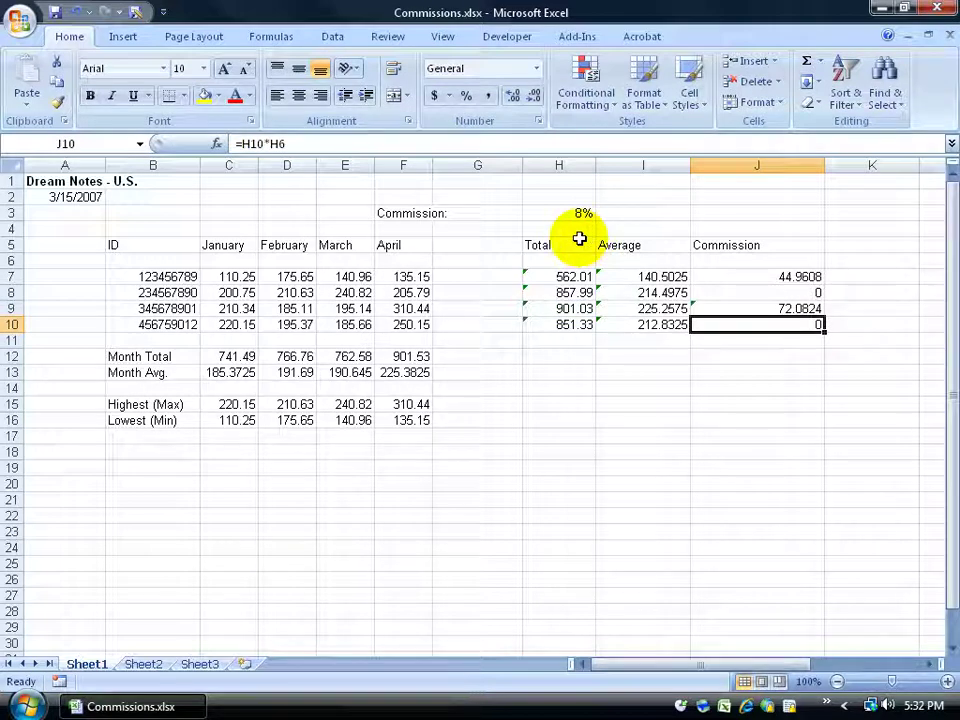
{"action": "left_click", "coordinate": [76, 11]}
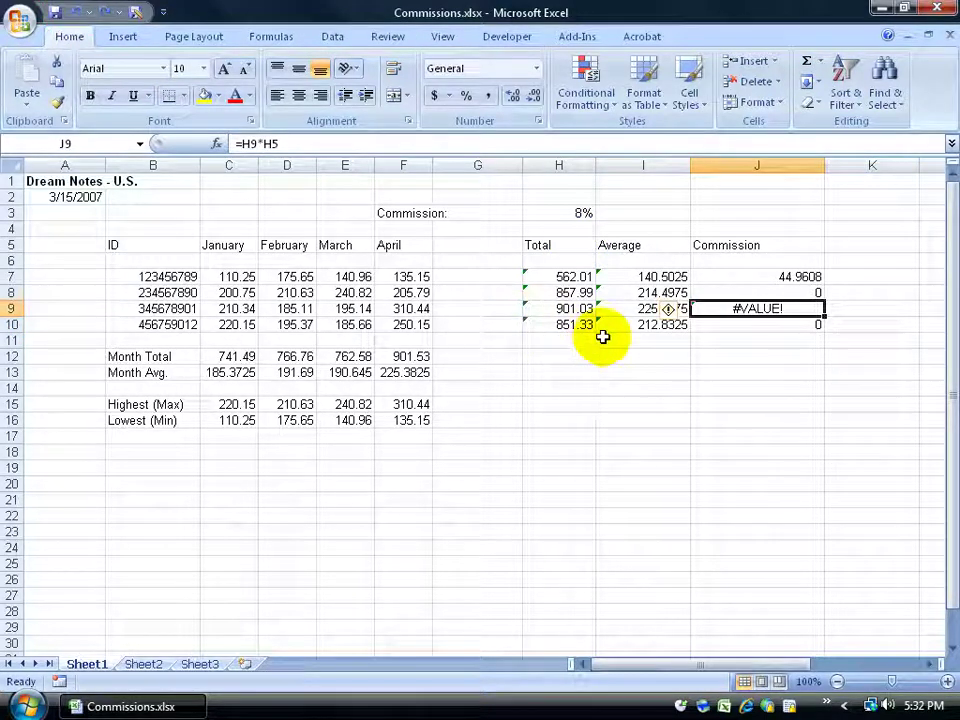
- Convert the H3 reference in J7's commission formula to the absolute reference $H$3
{"action": "left_click", "coordinate": [763, 277]}
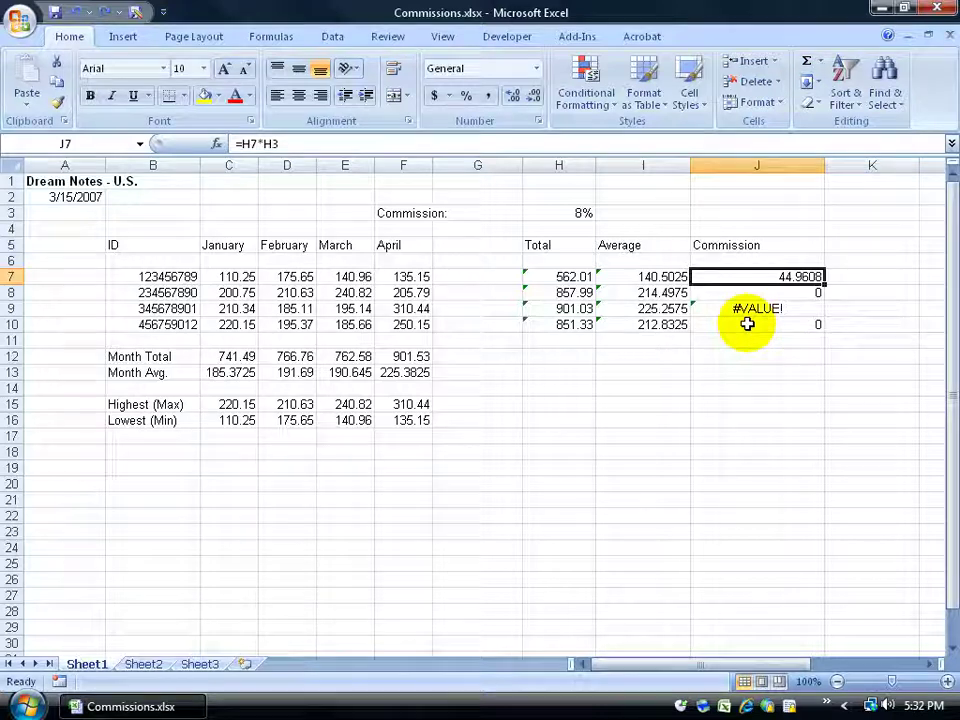
{"action": "left_click", "coordinate": [262, 144]}
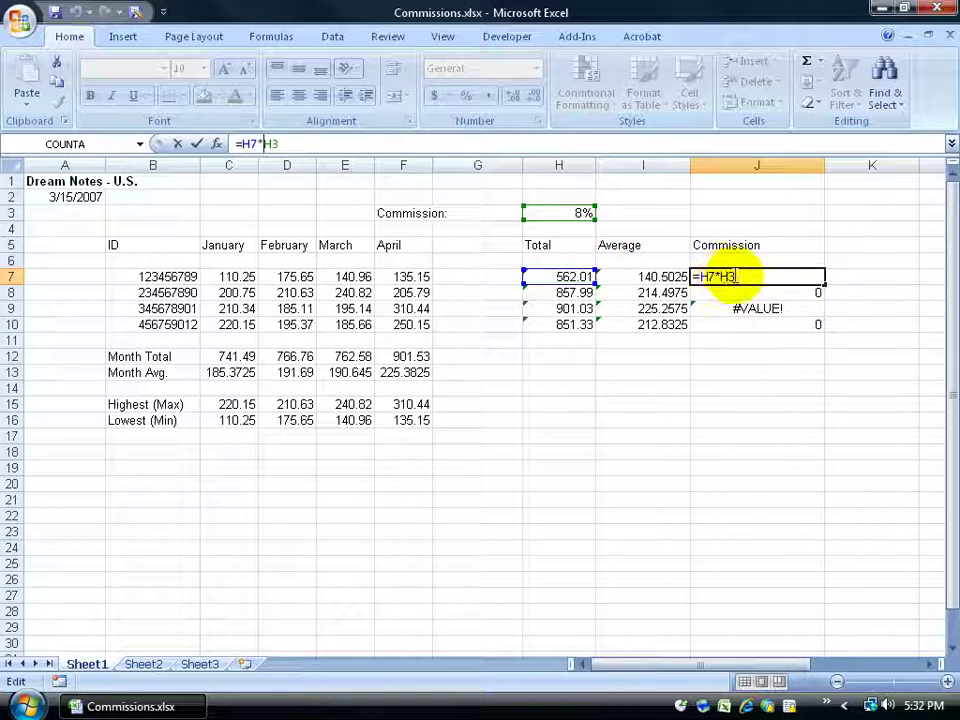
{"action": "left_click", "coordinate": [260, 144]}
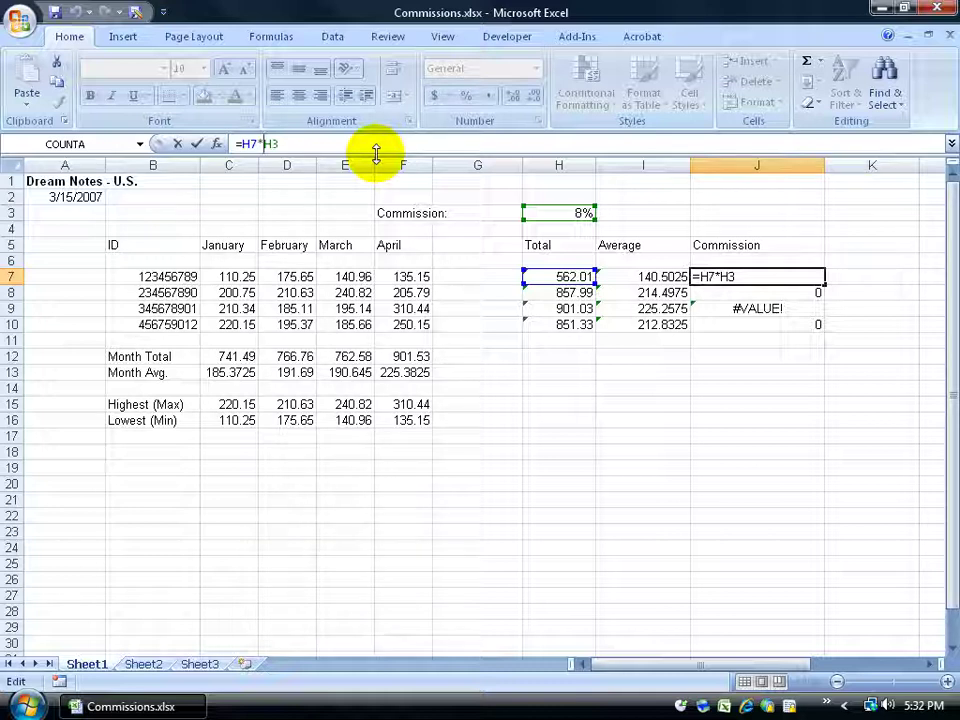
{"action": "key", "text": "F4"}
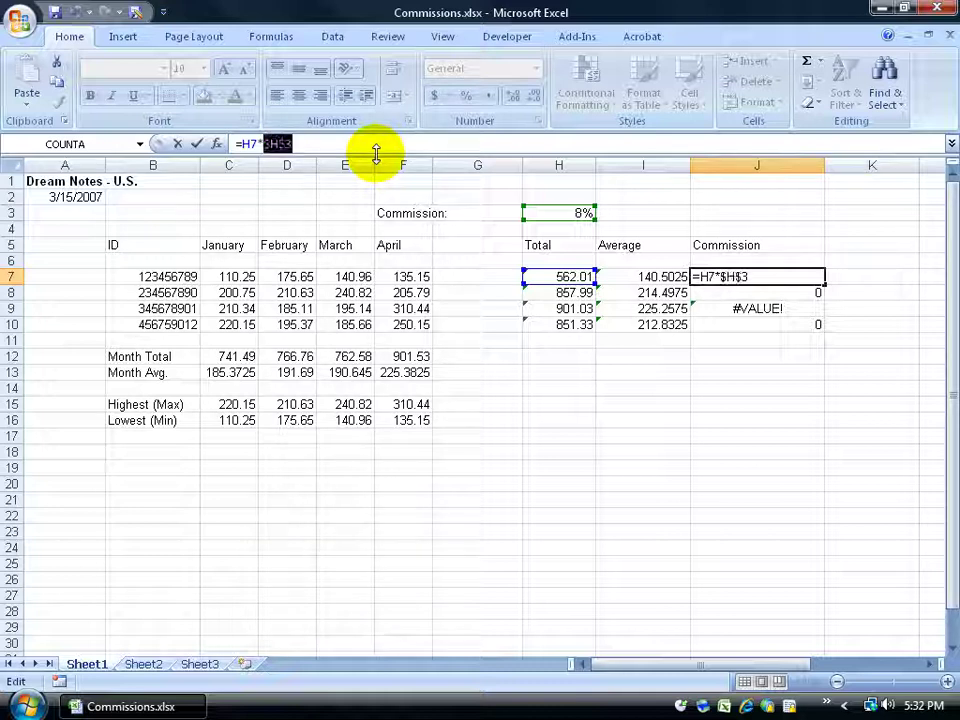
- Cycle the rate reference in J7 through its relative, mixed and absolute forms, and enter the formula as =H7*$H$3
{"action": "left_click", "coordinate": [370, 144]}
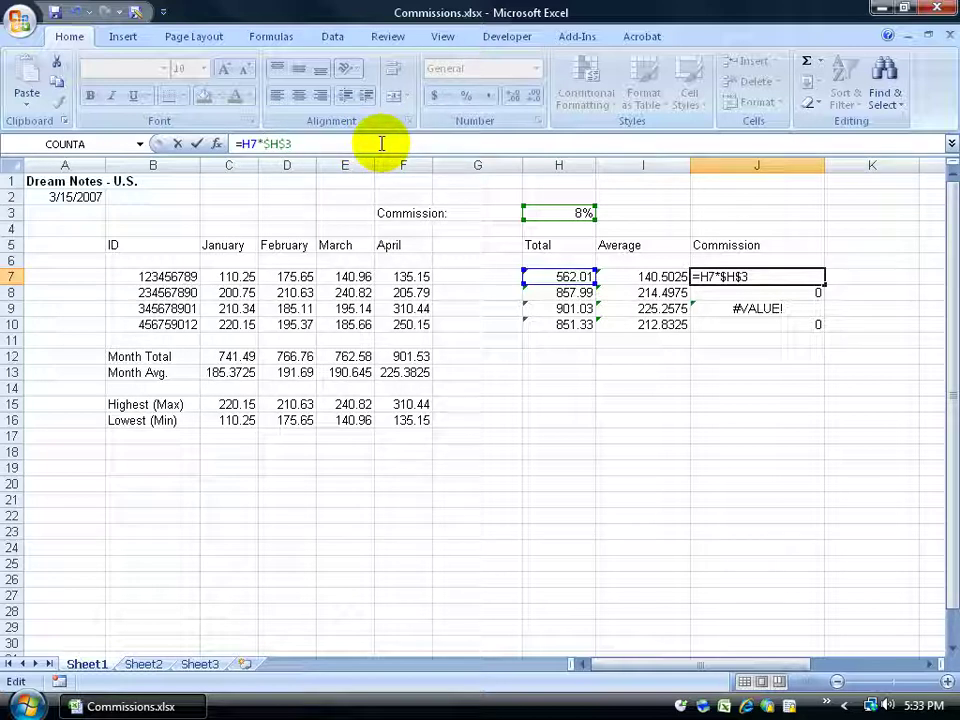
{"action": "key", "text": "F4"}
{"action": "key", "text": "F4"}
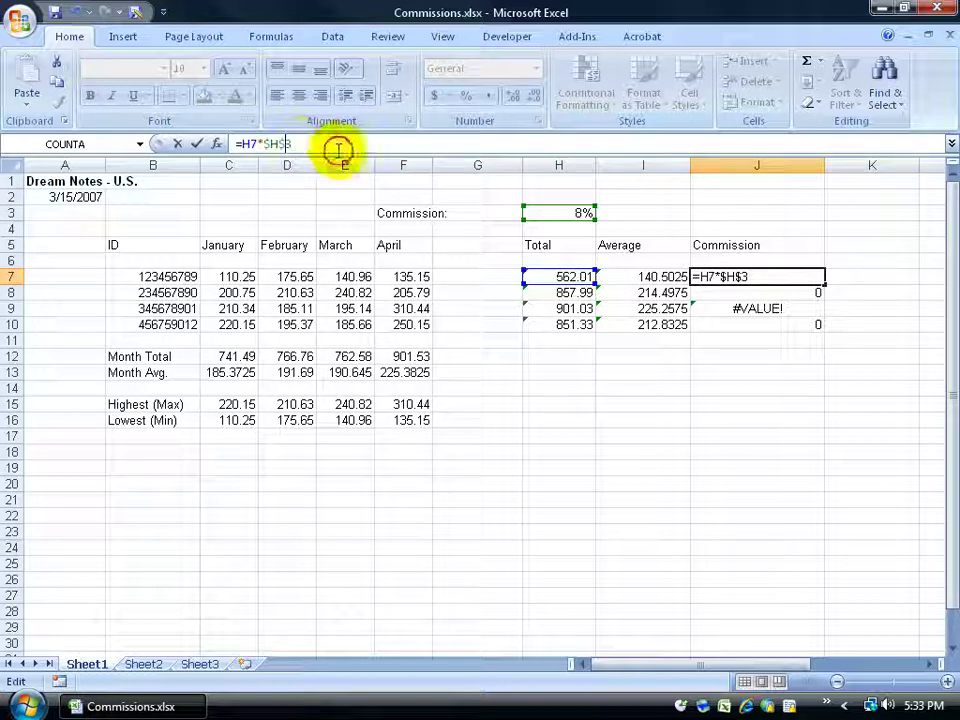
{"action": "key", "text": "F4"}
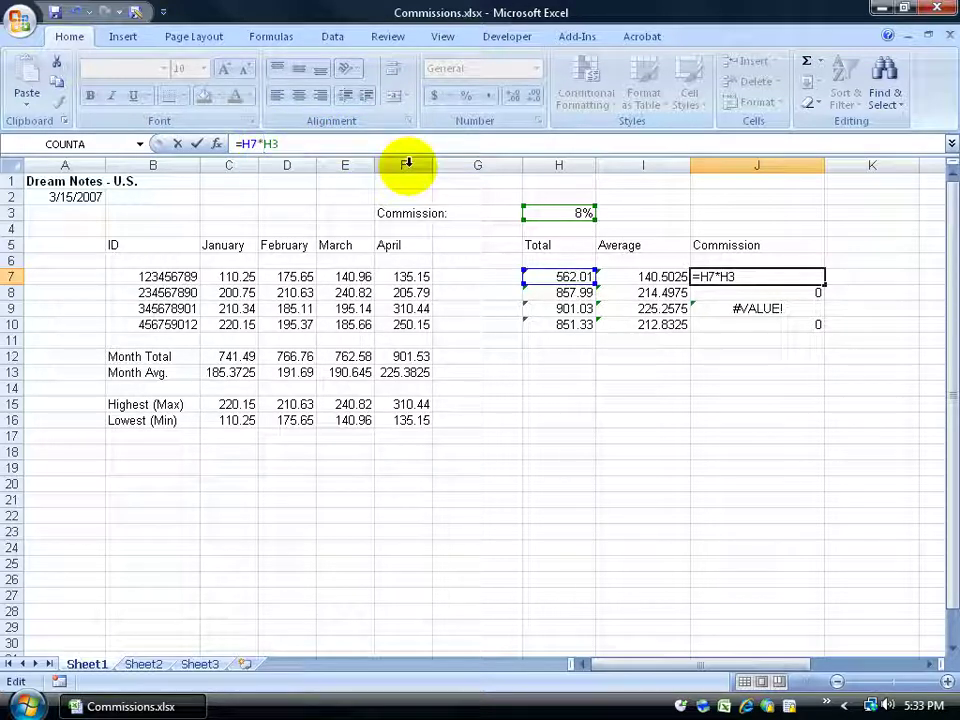
{"action": "key", "text": "F4"}
{"action": "key", "text": "F4"}
{"action": "key", "text": "F4"}
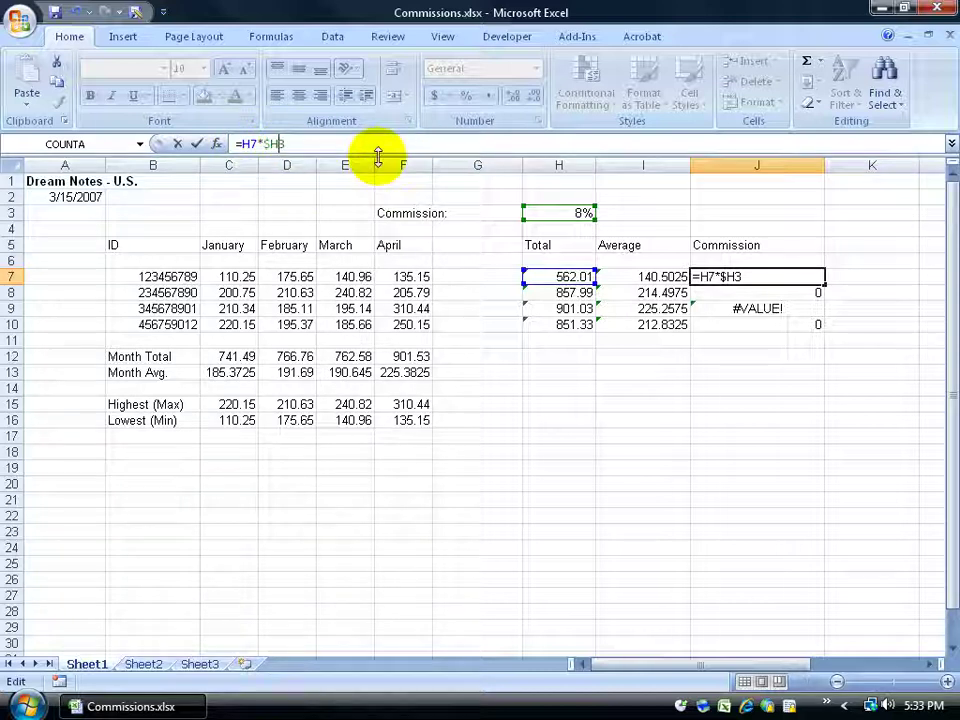
{"action": "key", "text": "F4"}
{"action": "key", "text": "F4"}
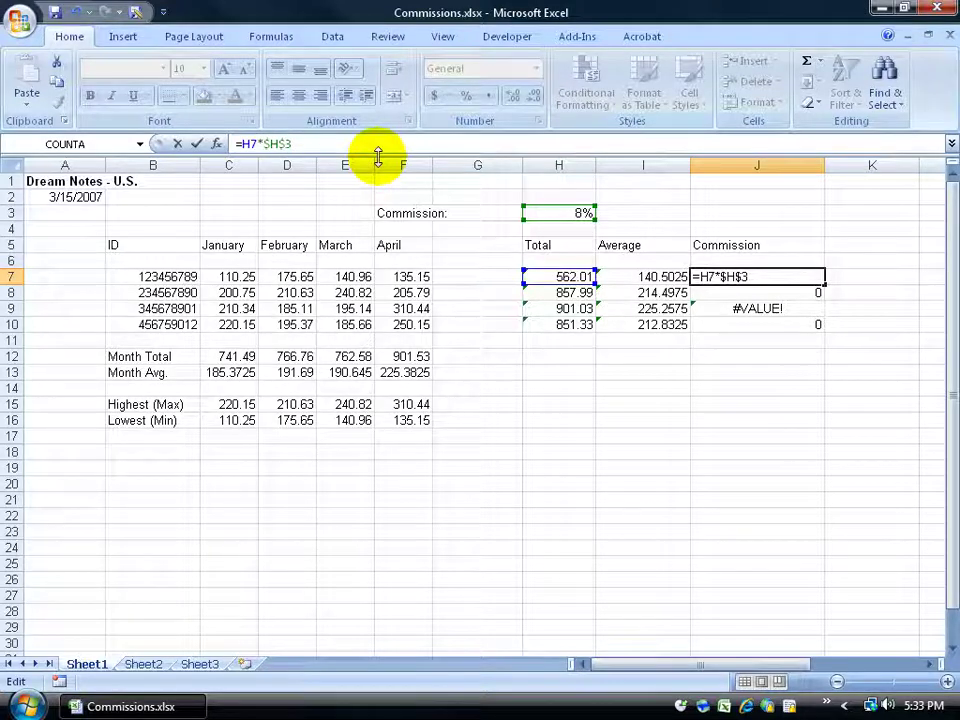
{"action": "key", "text": "Return"}
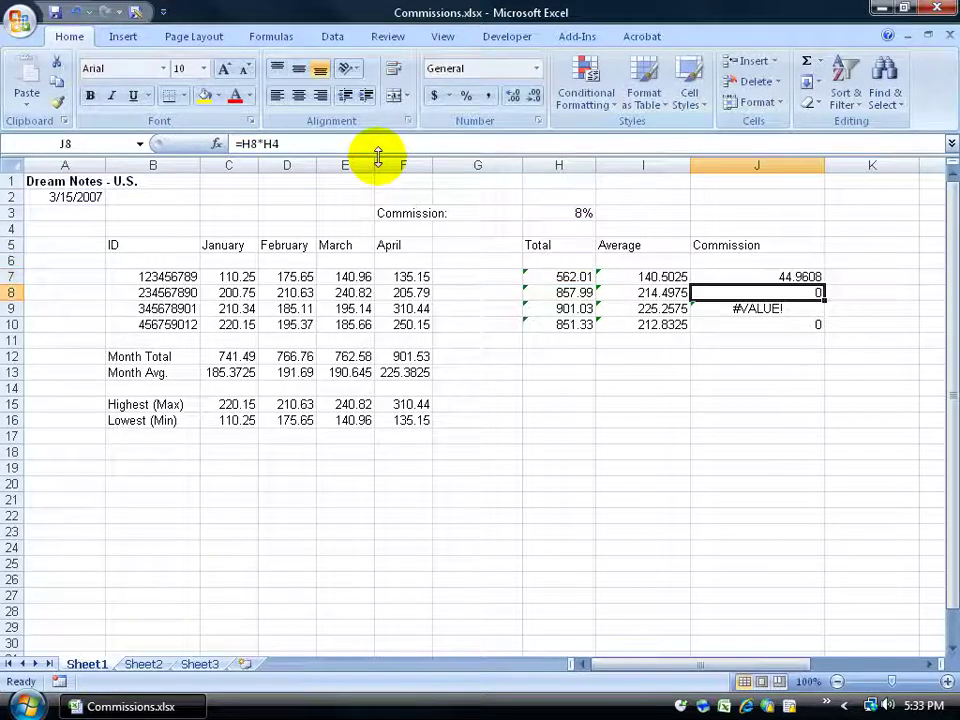
- Fill the commission formula from J7 down through J10 and check the references in J8 and J7 against the rate in H3
{"action": "left_click", "coordinate": [754, 276]}
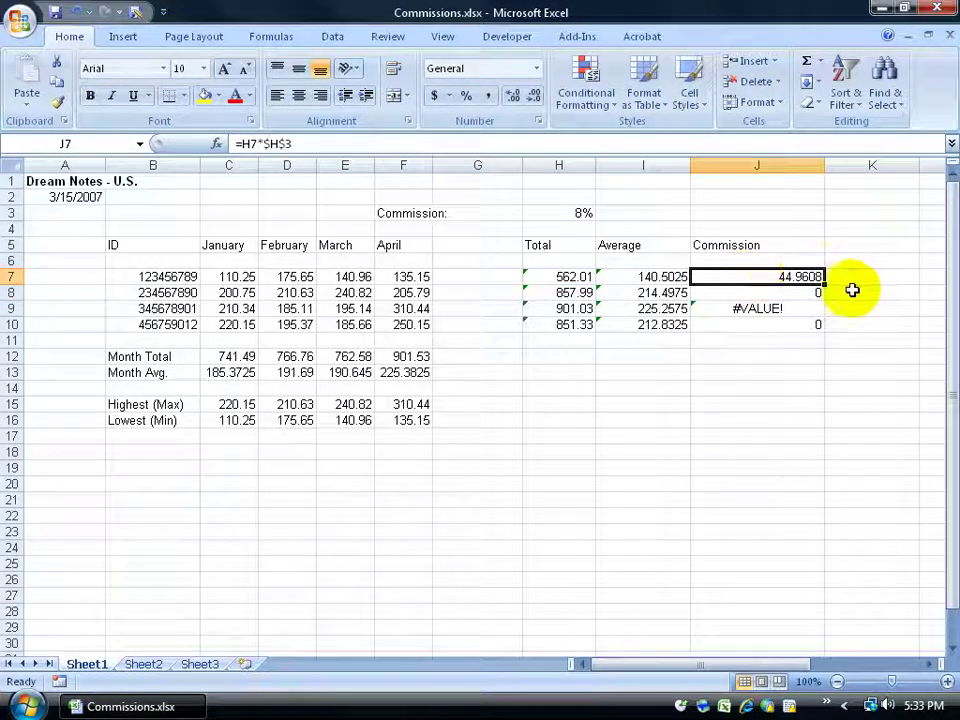
{"action": "left_click_drag", "start_coordinate": [828, 285], "coordinate": [831, 333]}
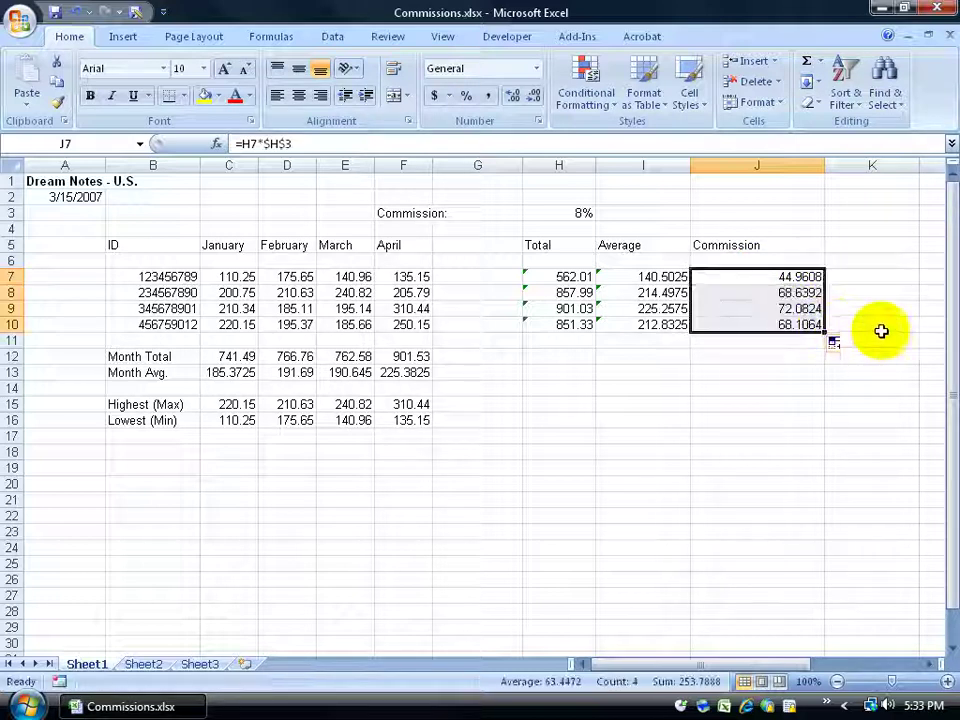
{"action": "left_click", "coordinate": [793, 291]}
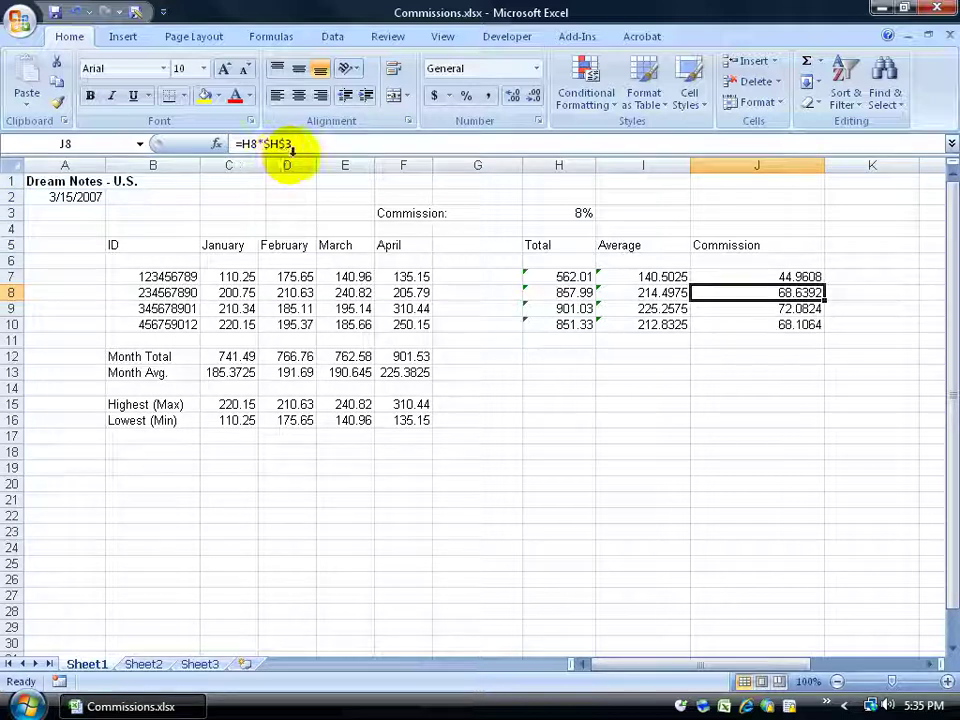
{"action": "left_click", "coordinate": [551, 214]}
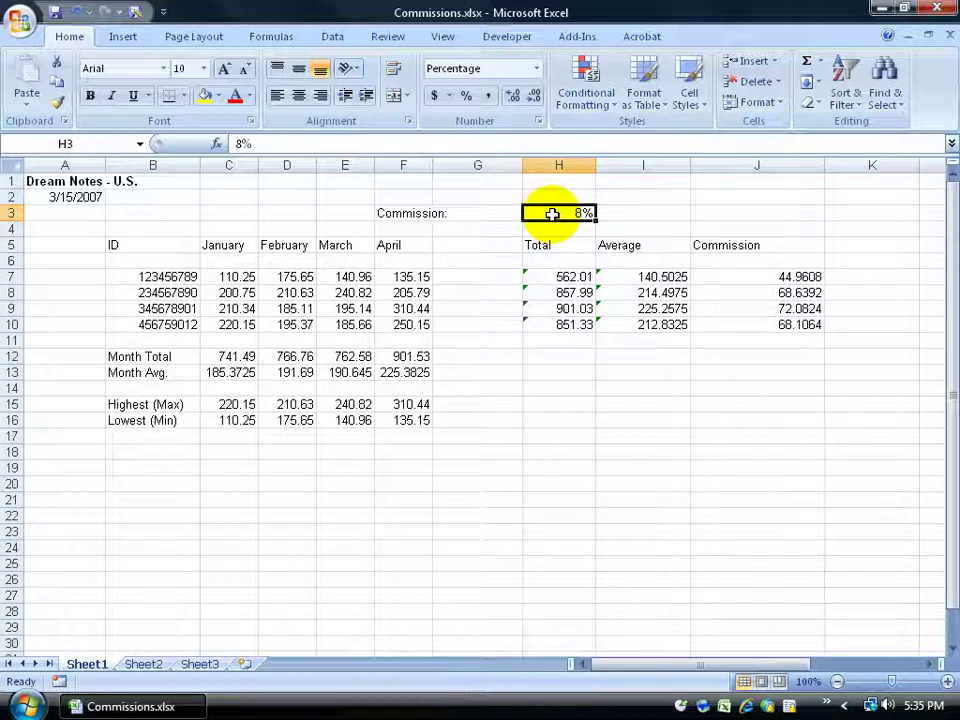
{"action": "left_click", "coordinate": [745, 274]}
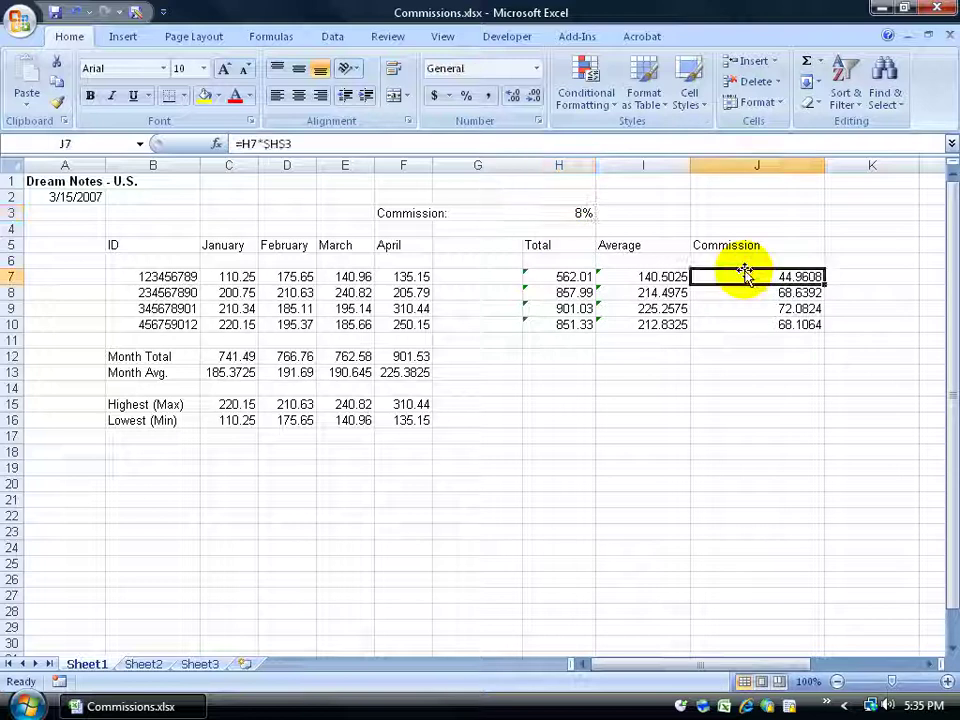